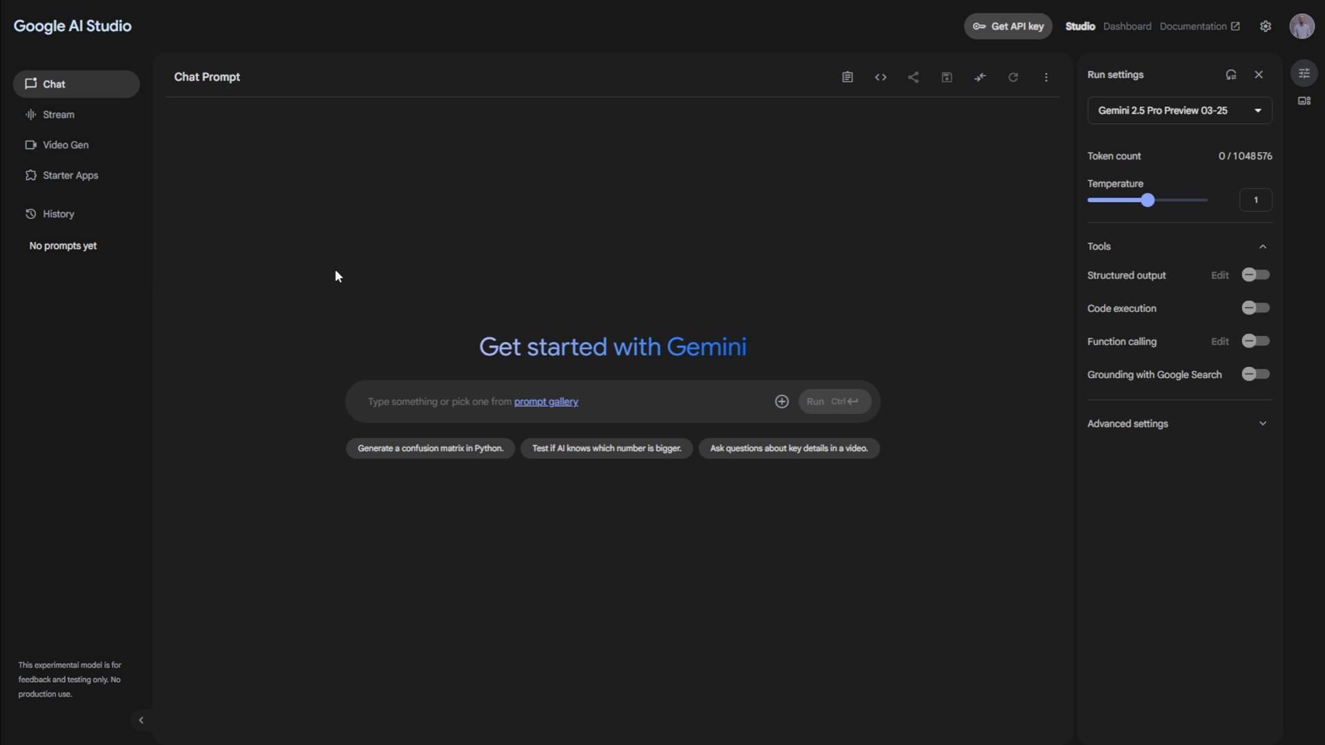
Open the realtime streaming mode and set the model language to French (France).
{"action": "left_click", "coordinate": [56, 117]}
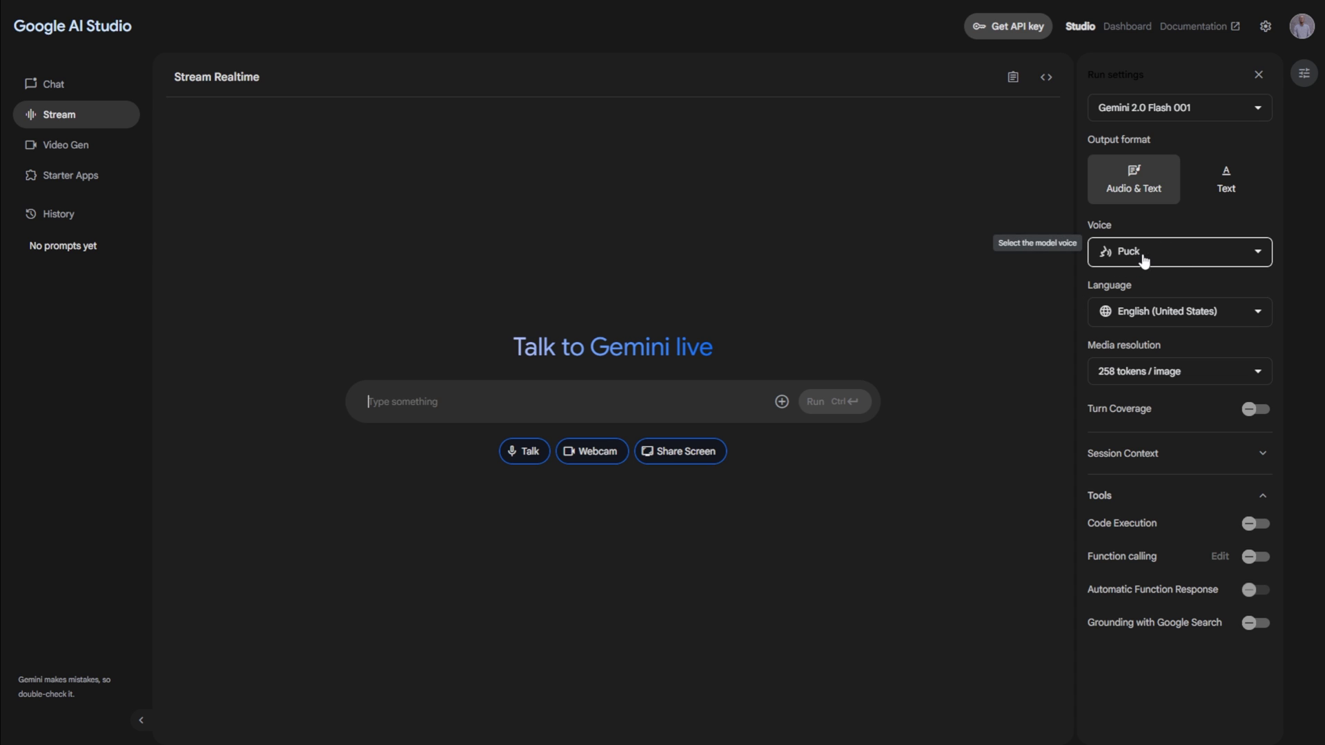
{"action": "left_click", "coordinate": [1162, 316]}
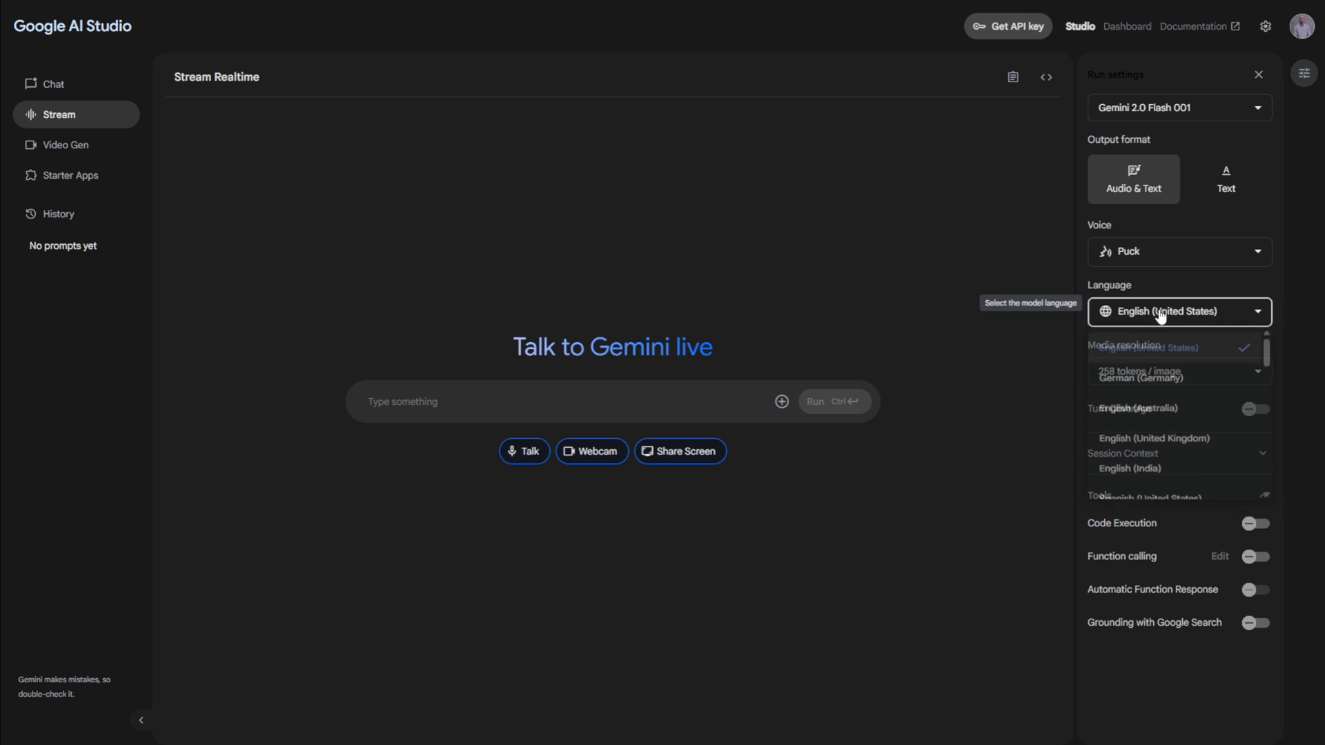
{"action": "scroll", "coordinate": [1173, 445], "scroll_direction": "down", "scroll_amount": 2}
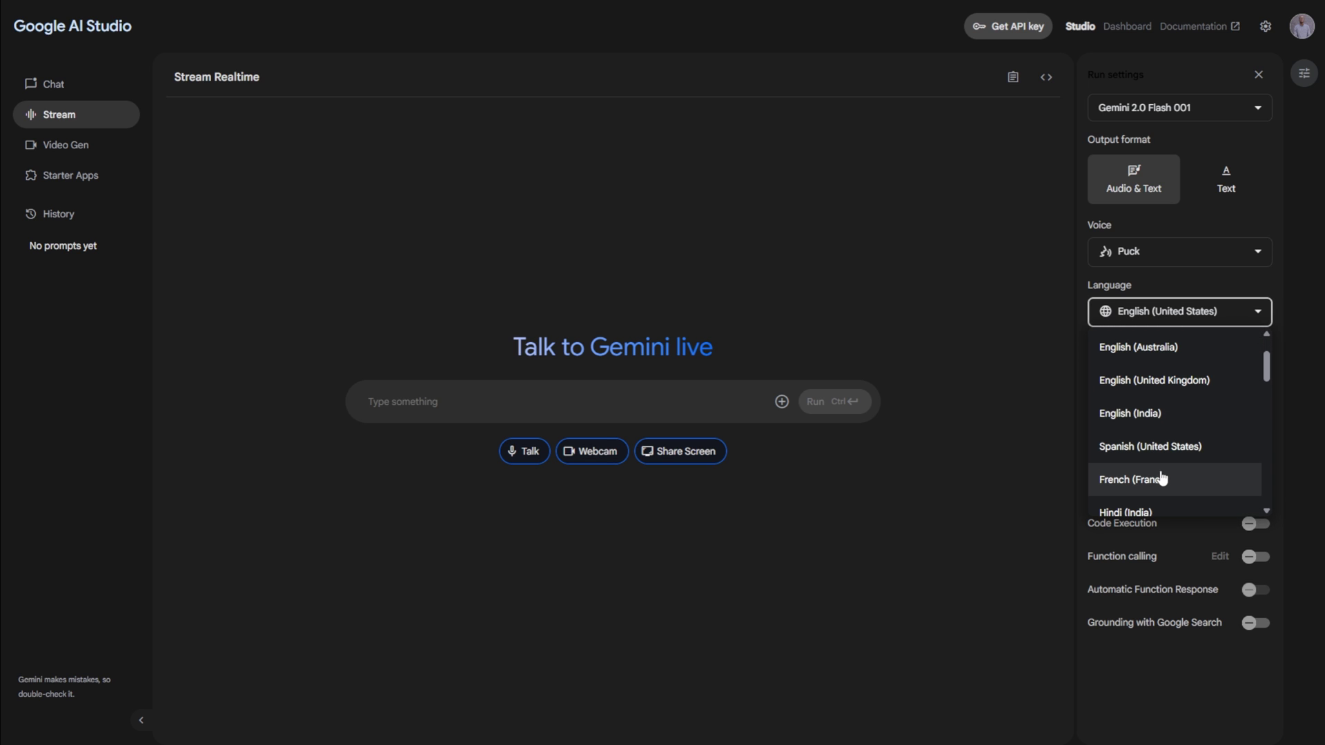
{"action": "left_click", "coordinate": [1162, 478]}
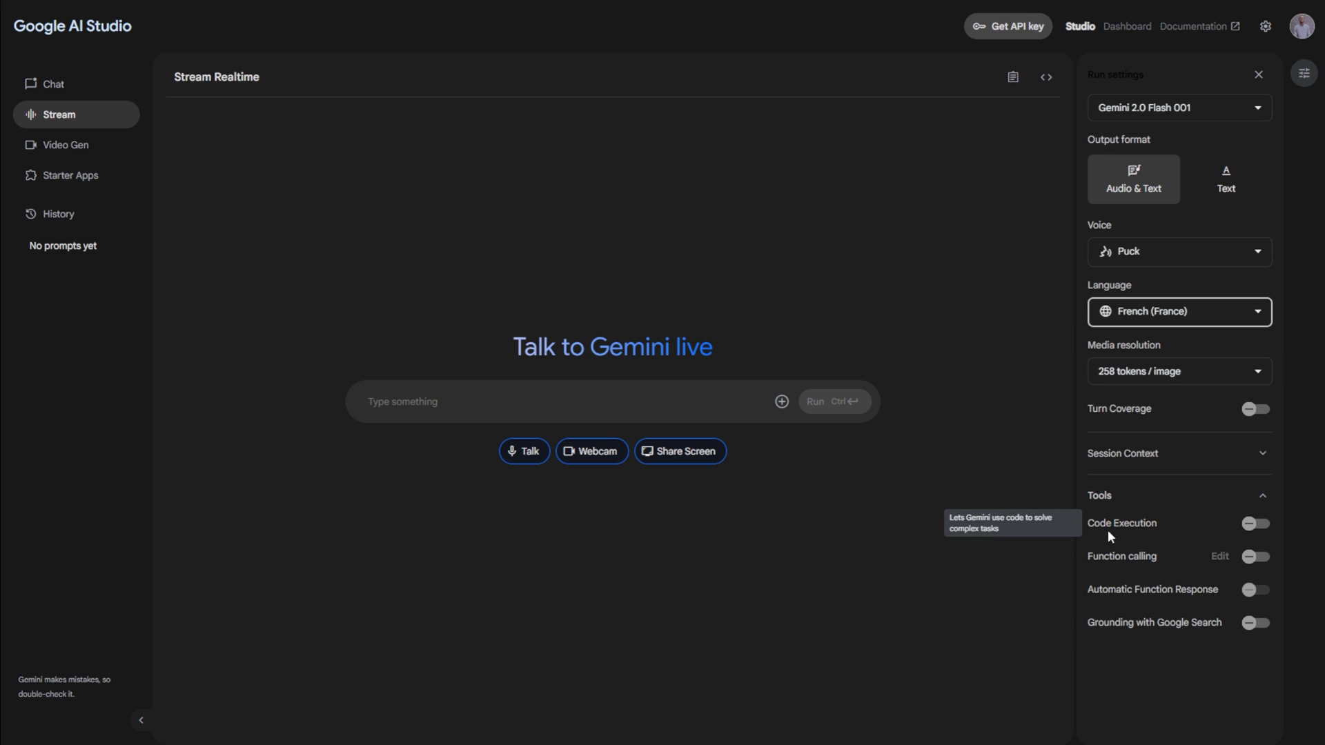
Start sharing the entire screen with Gemini in the live stream.
{"action": "left_click", "coordinate": [655, 455]}
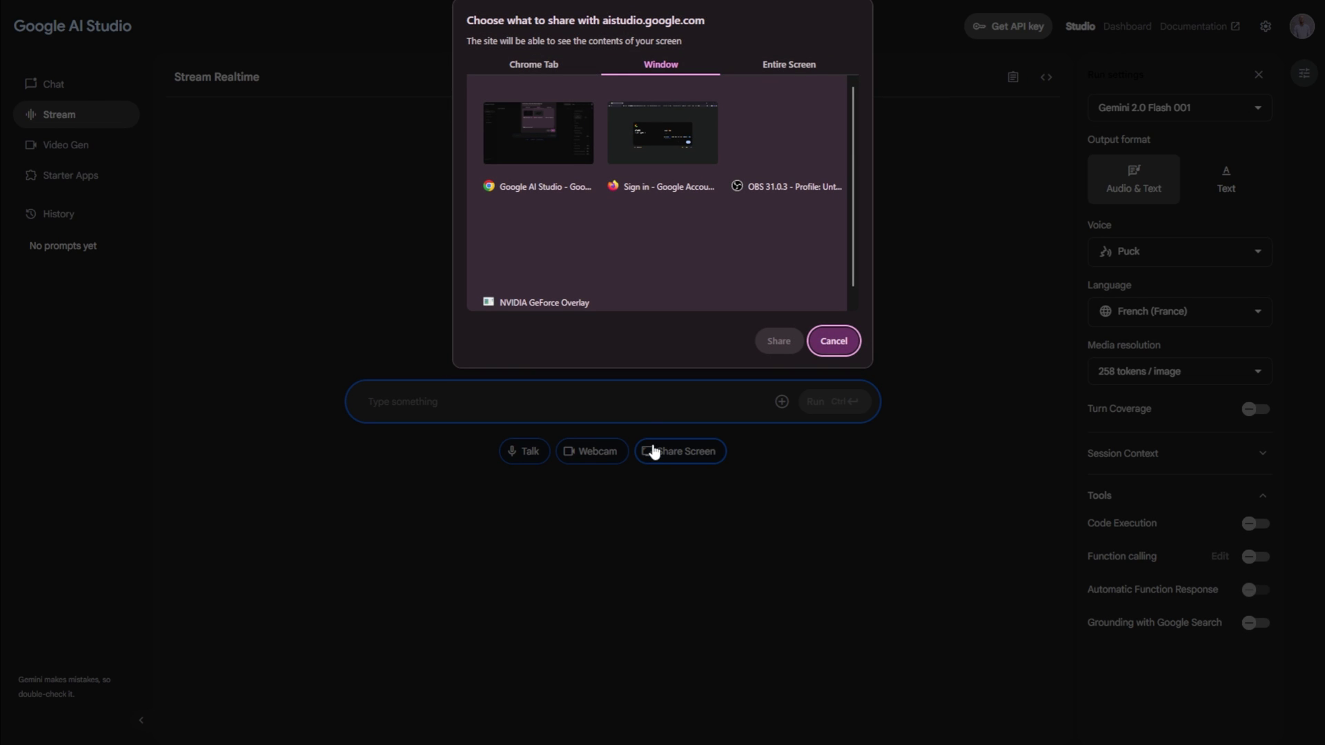
{"action": "left_click", "coordinate": [783, 64]}
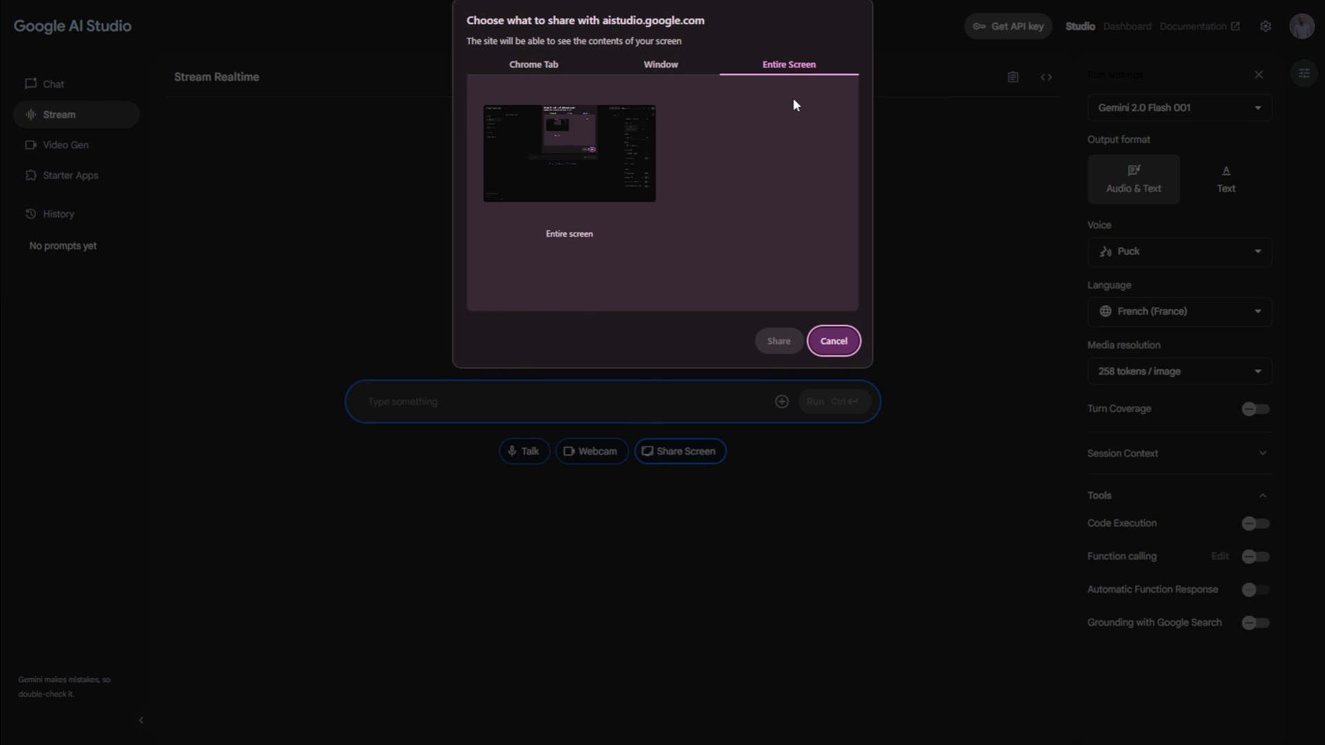
{"action": "left_click", "coordinate": [561, 147]}
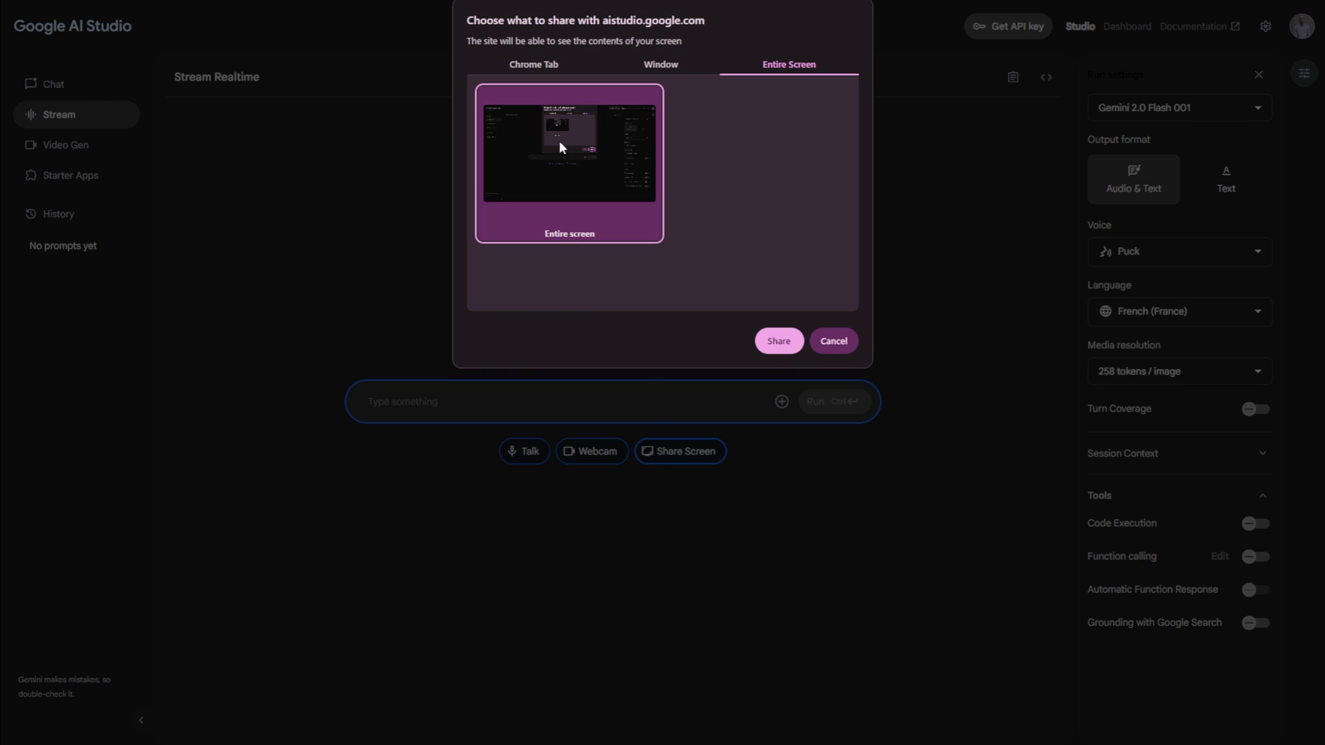
{"action": "left_click", "coordinate": [780, 342]}
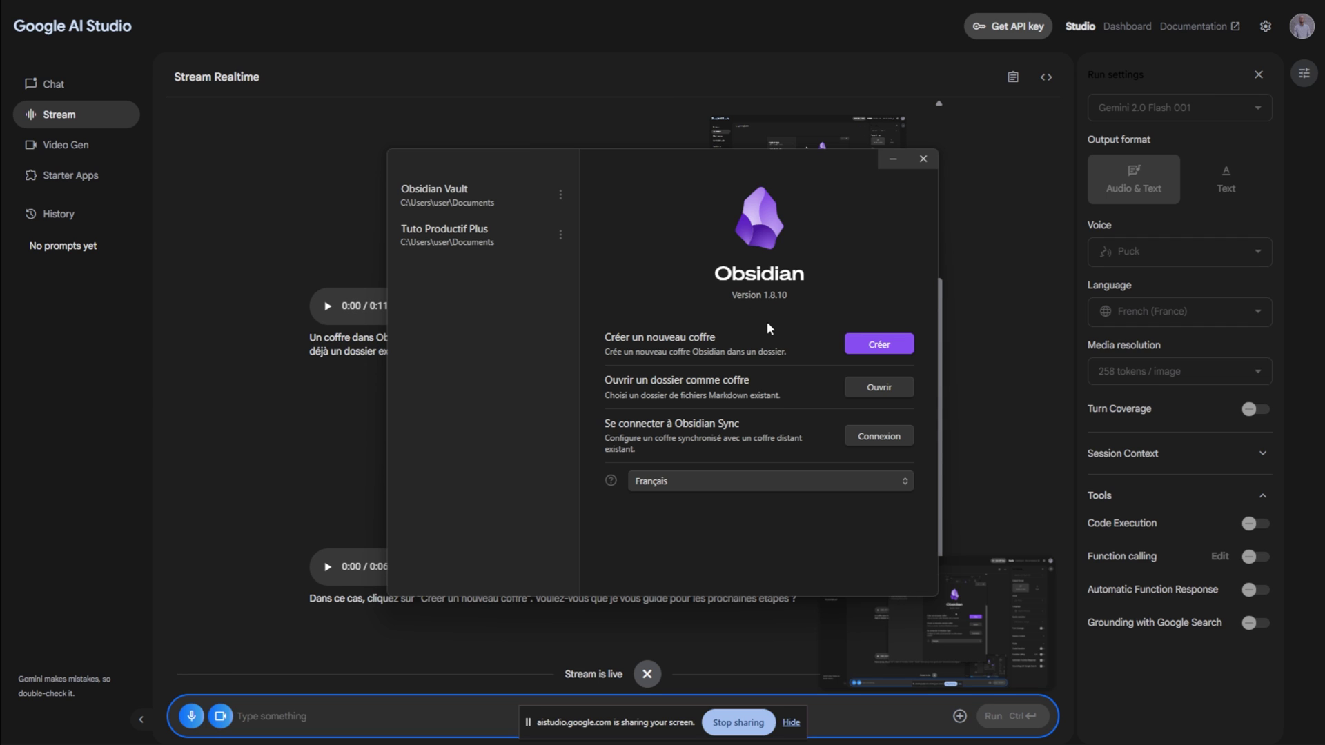
Start a new local vault in Obsidian and name it "Essaie Google AI Studio".
{"action": "left_click", "coordinate": [871, 343]}
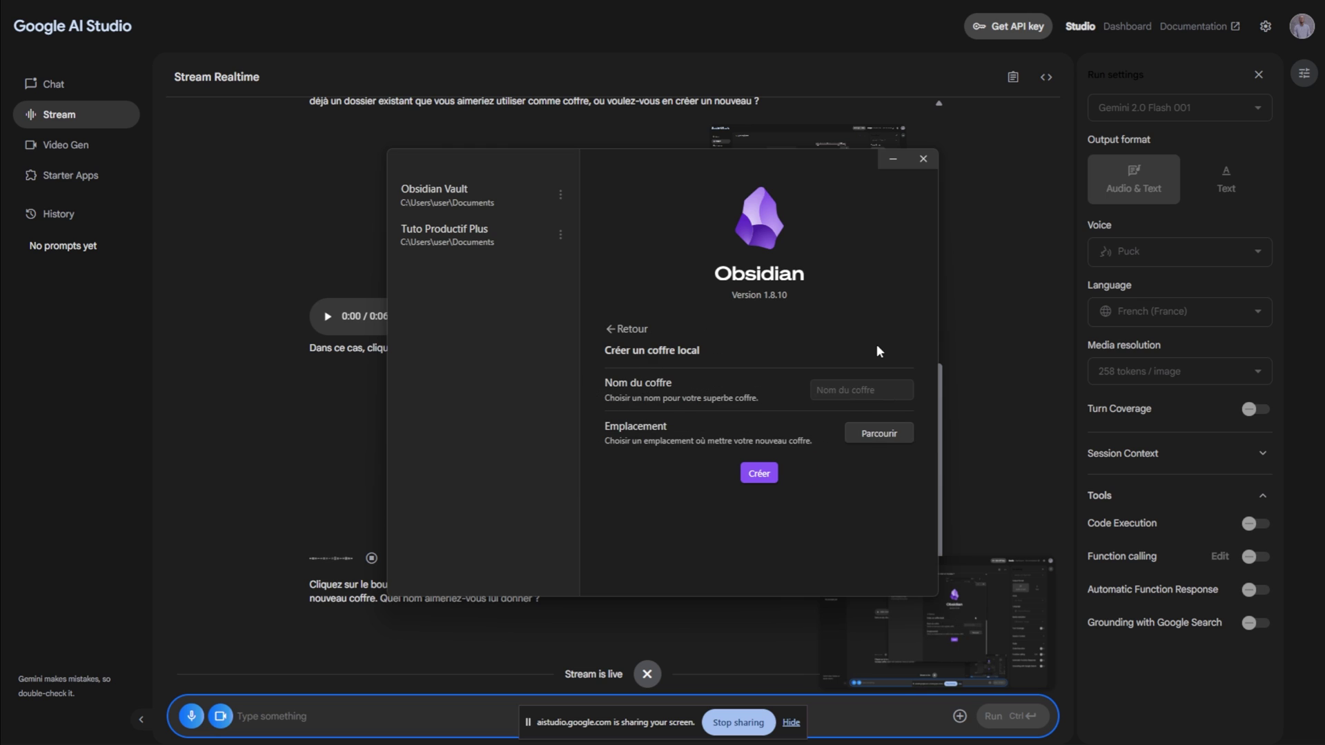
{"action": "left_click", "coordinate": [842, 392]}
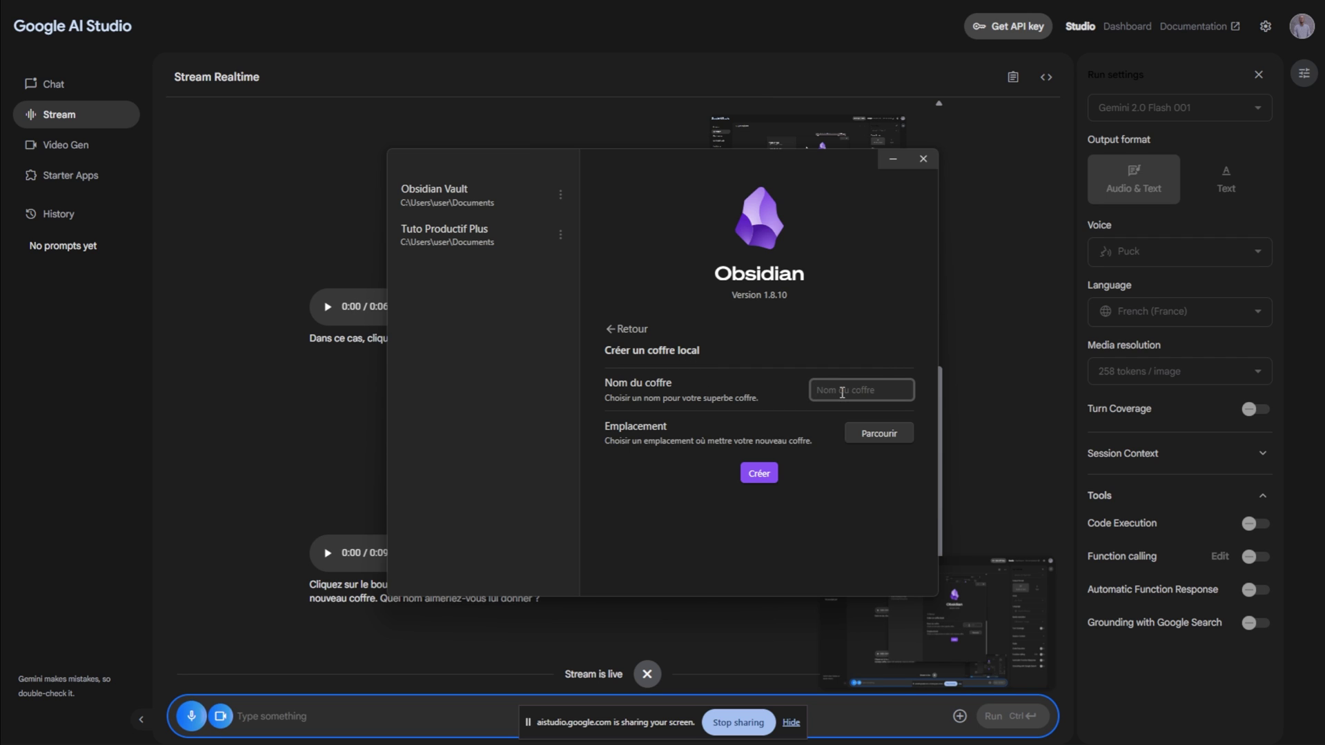
{"action": "type", "text": "Essqie"}
{"action": "key", "text": "BackSpace"}
{"action": "key", "text": "BackSpace"}
{"action": "key", "text": "BackSpace"}
{"action": "type", "text": "aie Google"}
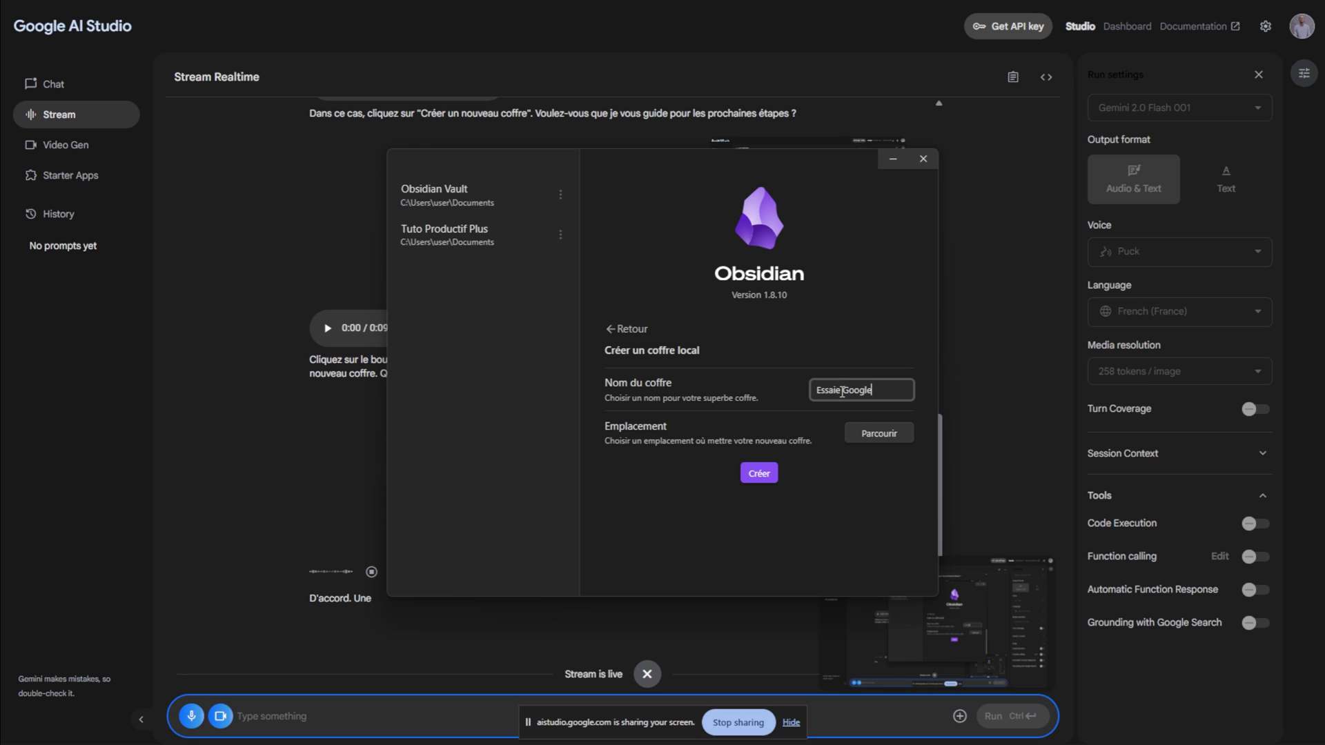
{"action": "type", "text": " AI Stu"}
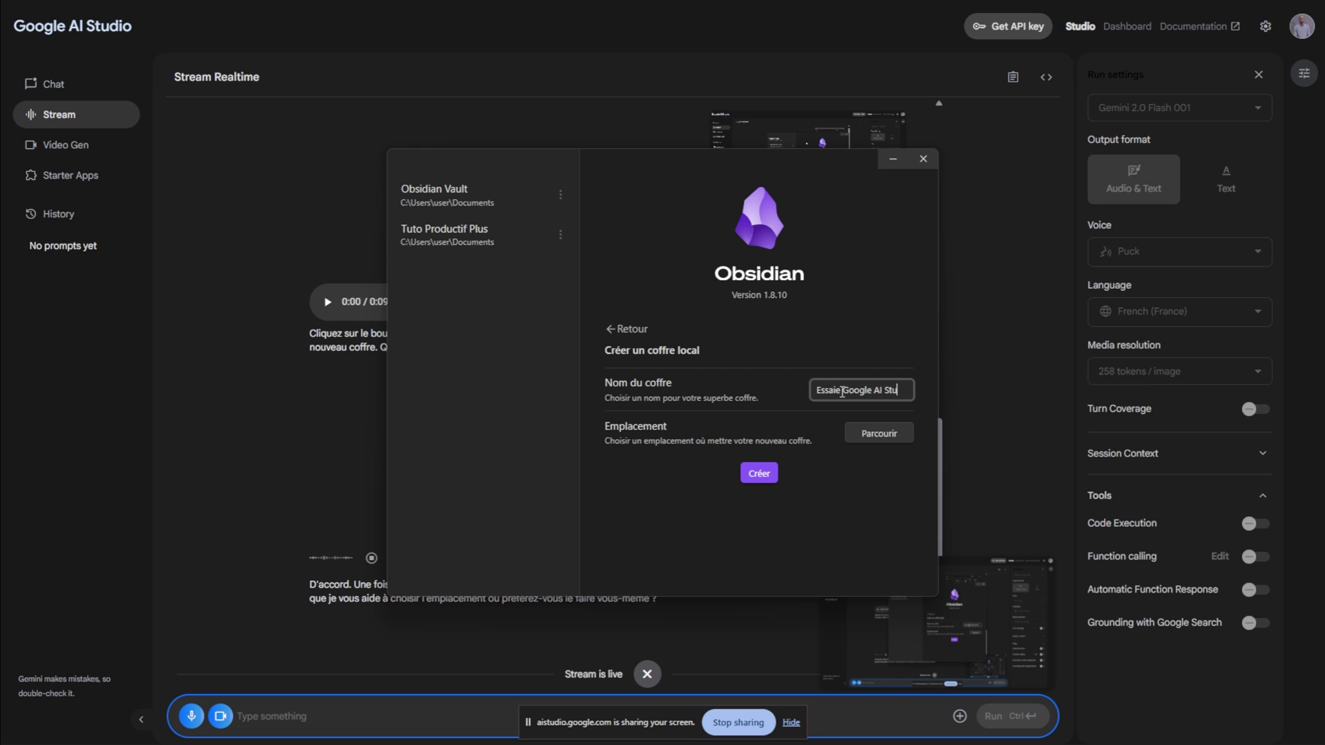
{"action": "type", "text": "dio"}
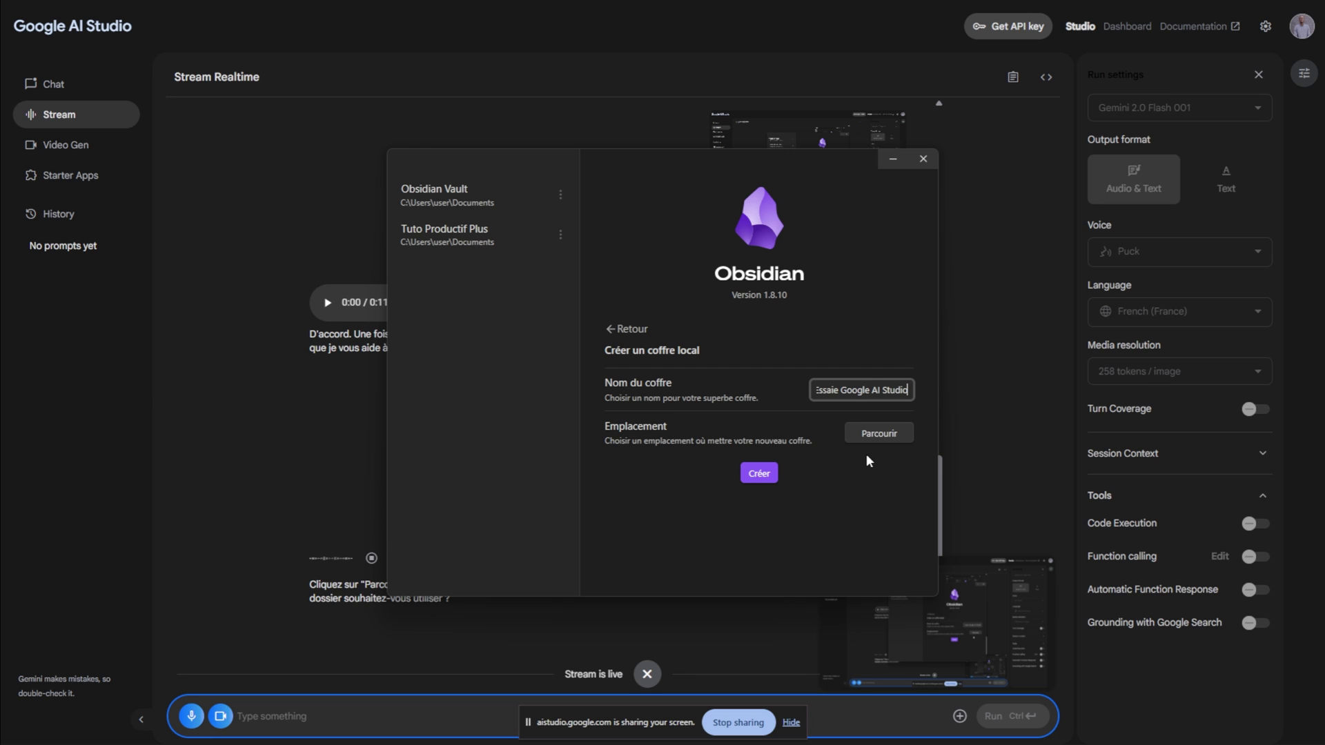
Set the vault's location to the desktop folder "Essqie Google AI" and create the vault.
{"action": "left_click", "coordinate": [868, 456]}
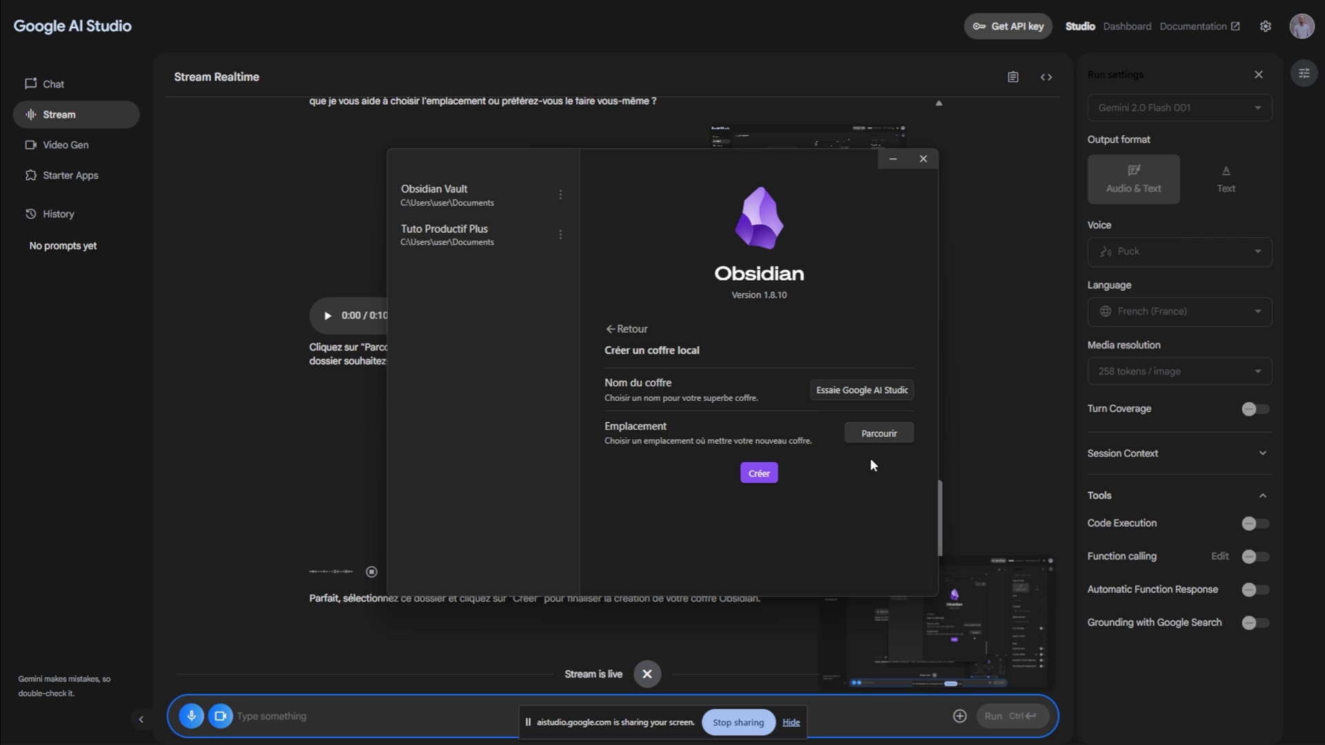
{"action": "left_click", "coordinate": [534, 347]}
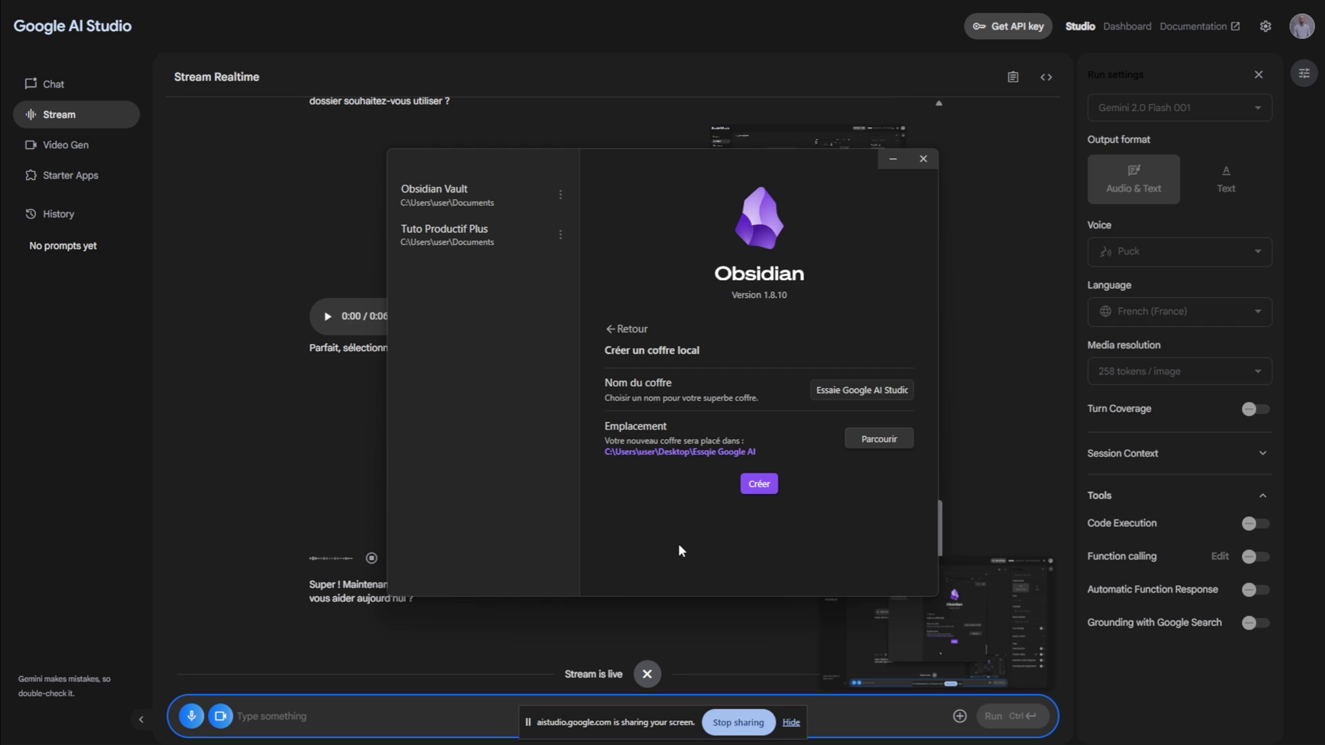
{"action": "left_click", "coordinate": [759, 485]}
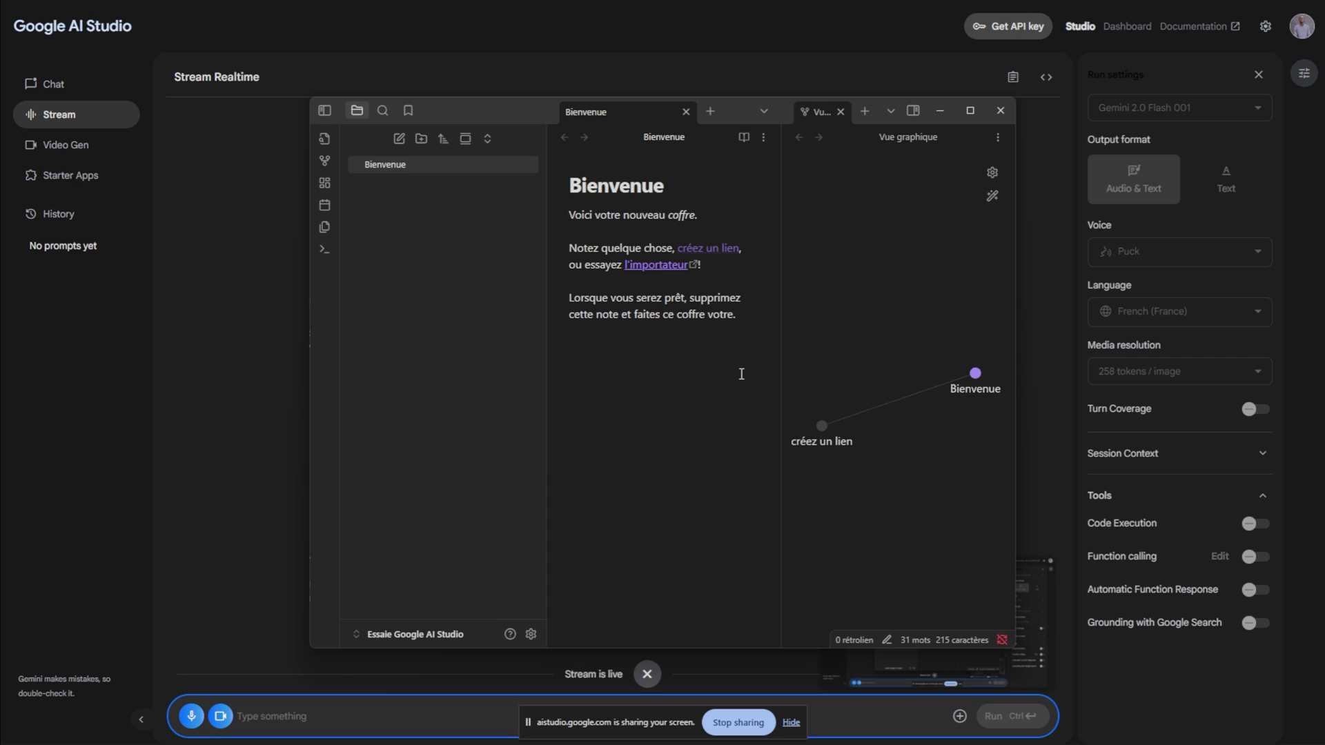
Add the line "Mettre du texte en gras" at the end of the Bienvenue note, made bold with double asterisks.
{"action": "key", "text": "Return"}
{"action": "key", "text": "Return"}
{"action": "type", "text": "Mettre du texte en gras"}
{"action": "key", "text": "BackSpace"}
{"action": "key", "text": "BackSpace"}
{"action": "key", "text": "BackSpace"}
{"action": "type", "text": "**"}
{"action": "key", "text": "Home"}
{"action": "type", "text": "**"}
{"action": "key", "text": "End"}
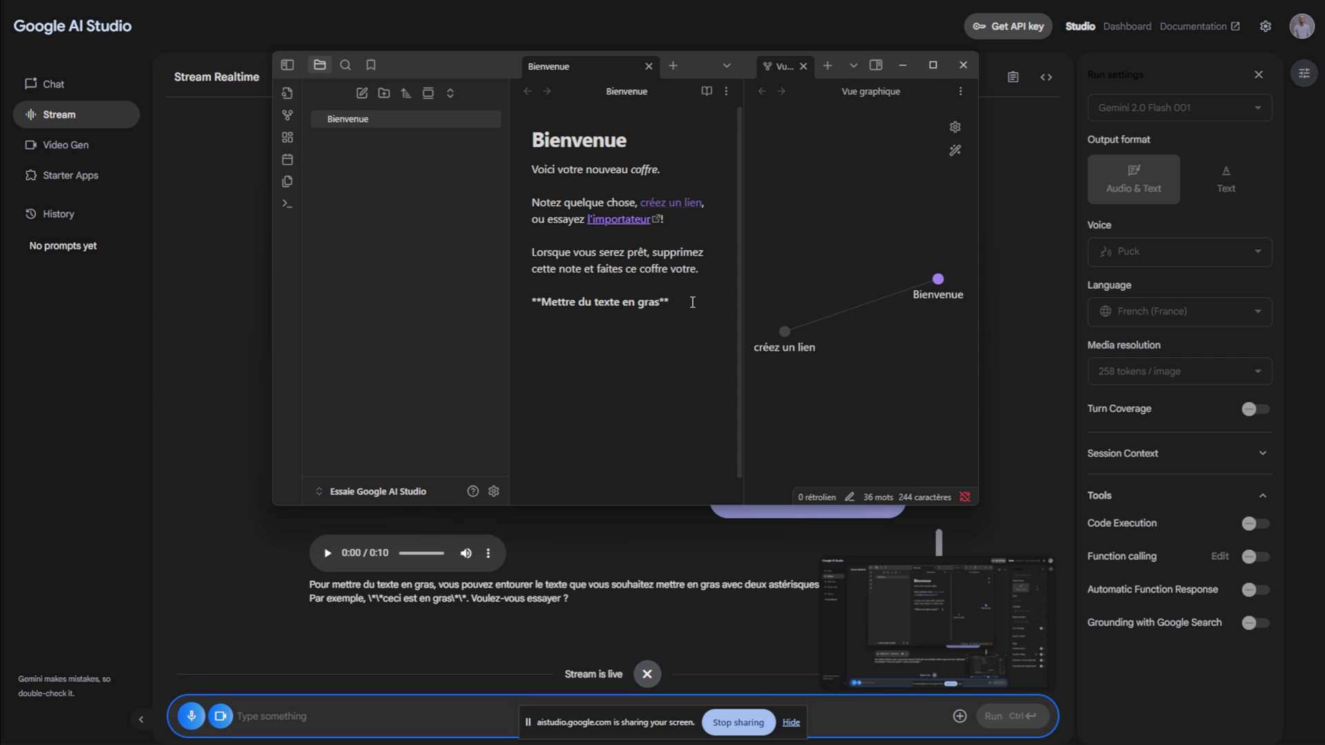
Add the line "Texte en italique" below the bold line, made italic with single asterisks.
{"action": "key", "text": "Return"}
{"action": "key", "text": "Return"}
{"action": "type", "text": "Texte en italique"}
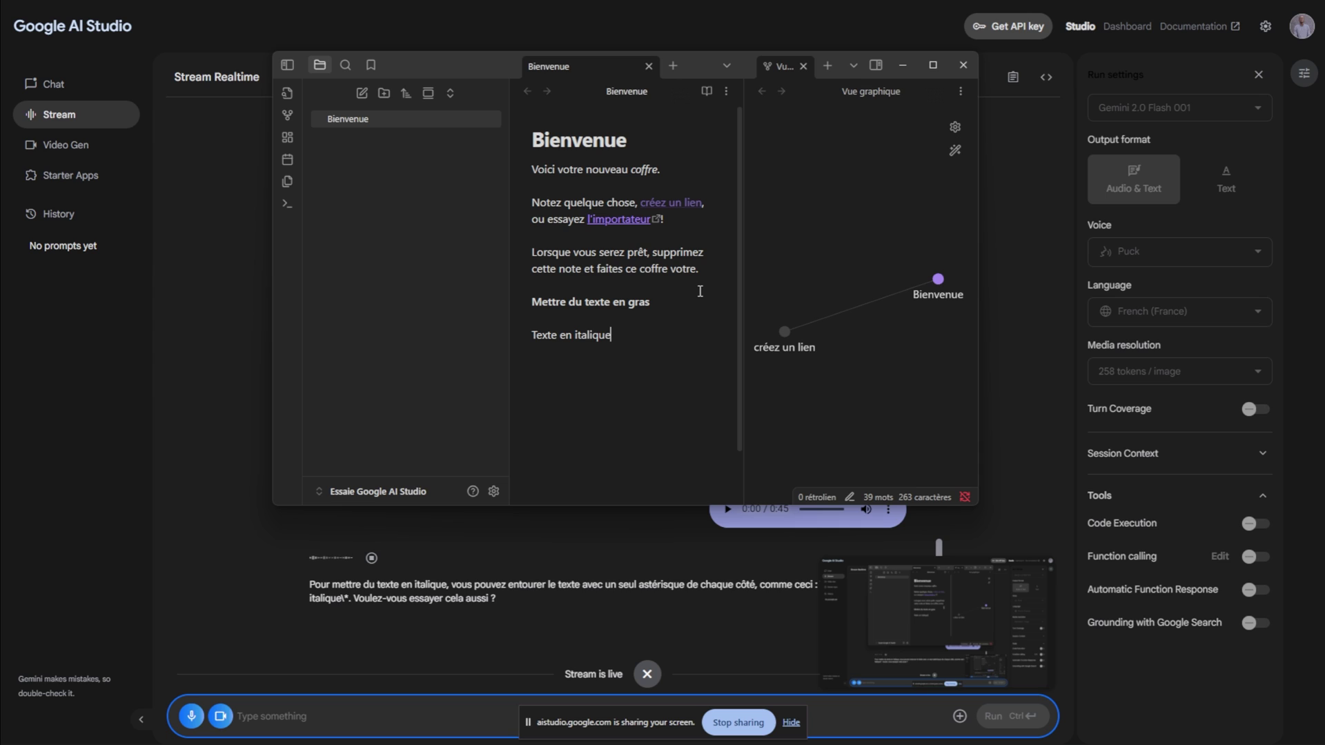
{"action": "type", "text": "*"}
{"action": "key", "text": "Home"}
{"action": "type", "text": "*"}
{"action": "left_click", "coordinate": [653, 331]}
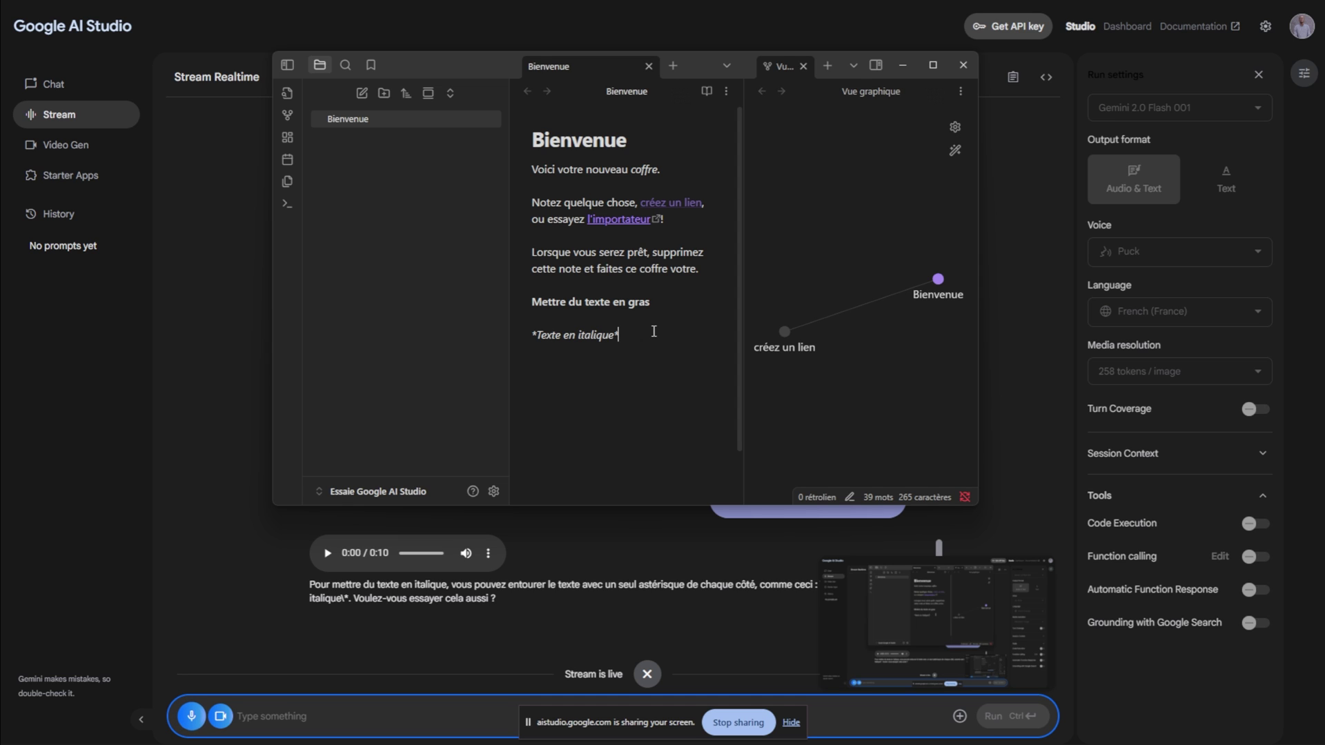
Stop sharing the screen with Gemini and switch back to the Bienvenue note in Obsidian.
{"action": "left_click", "coordinate": [738, 722]}
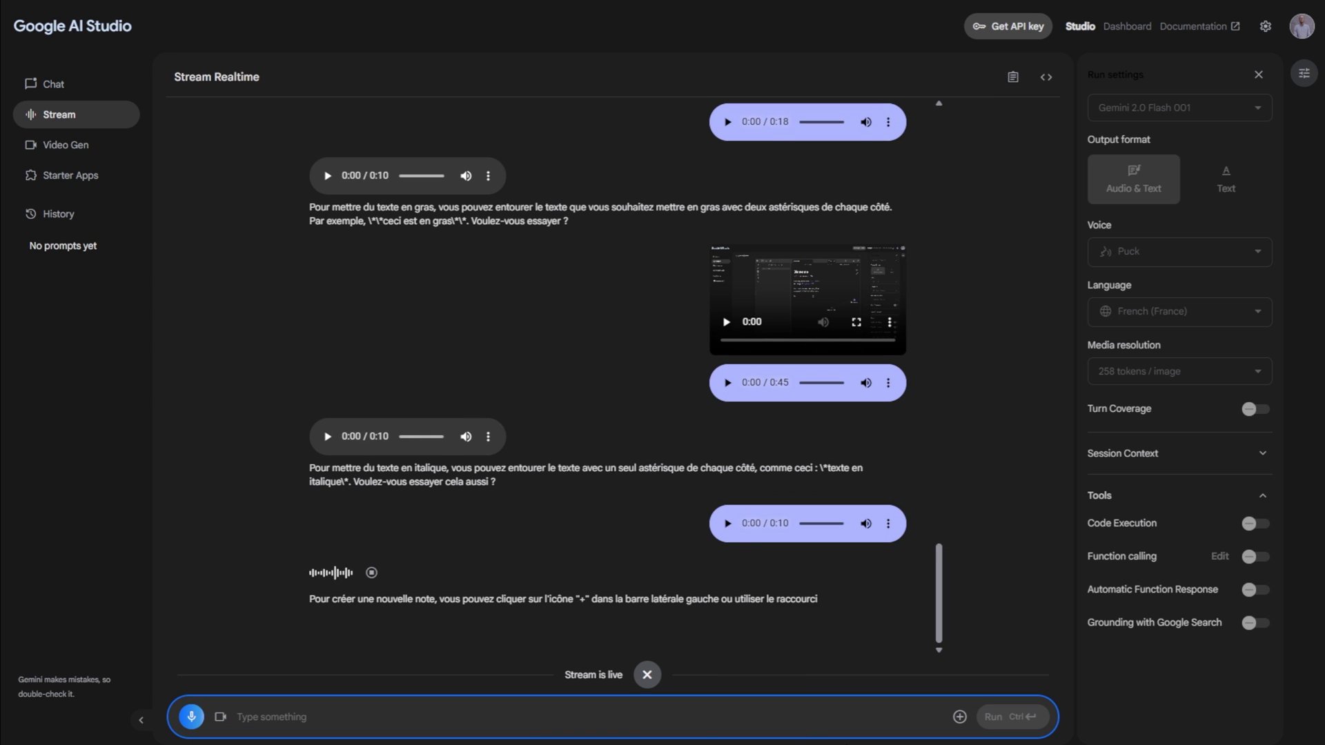
{"action": "key", "text": "alt+Tab"}
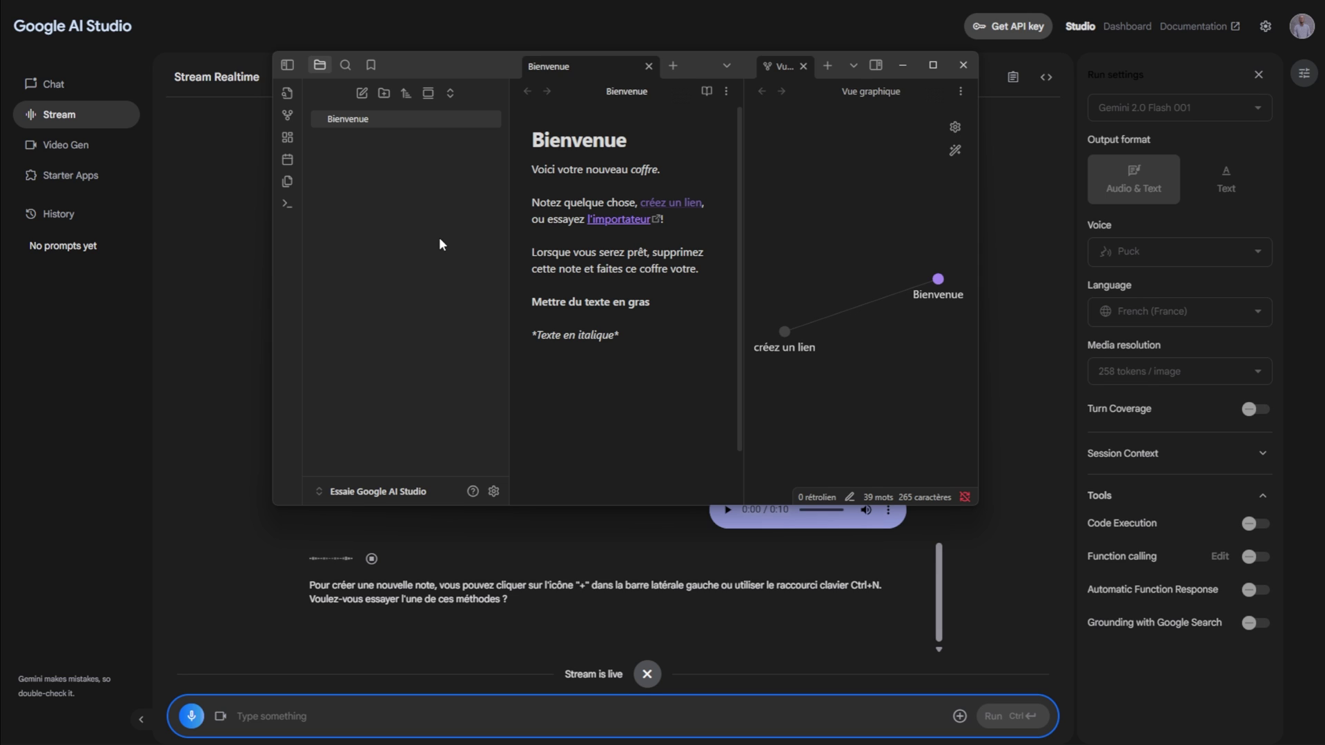
{"action": "key", "text": "Up"}
{"action": "key", "text": "Up"}
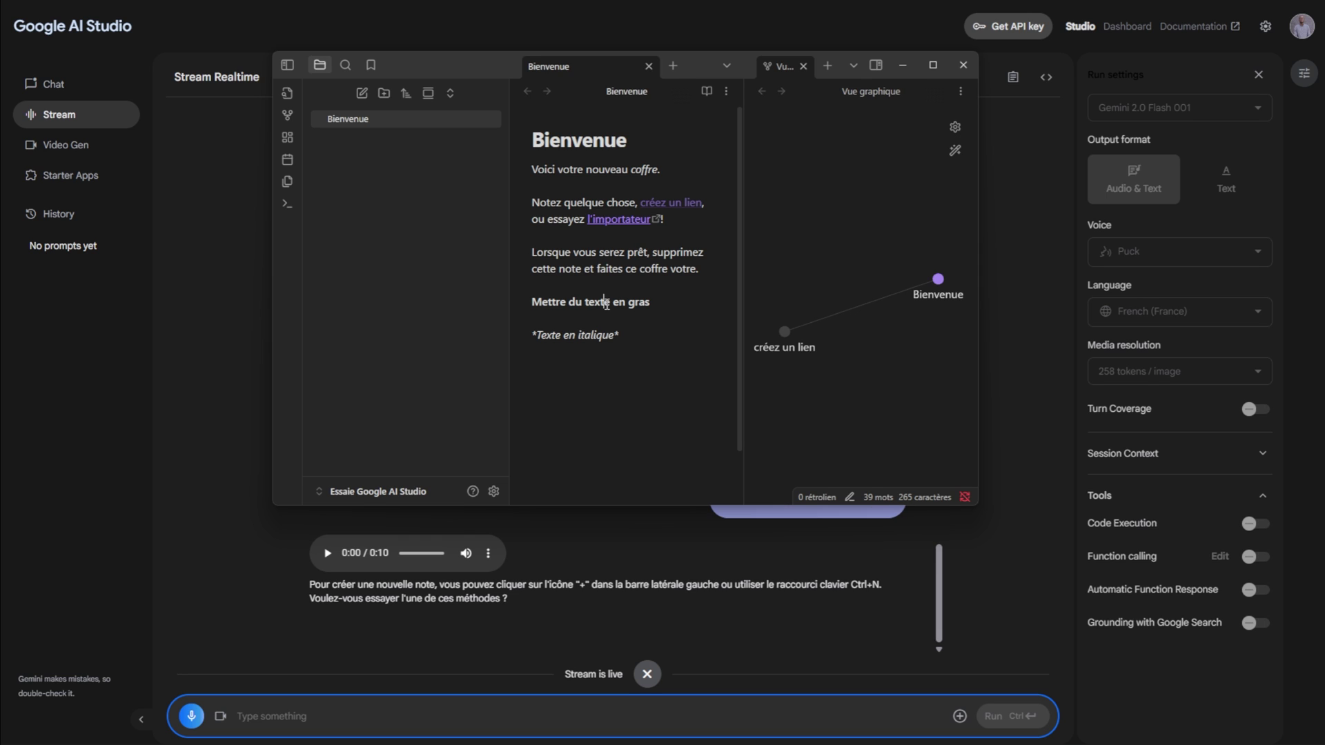
{"action": "left_click", "coordinate": [416, 226]}
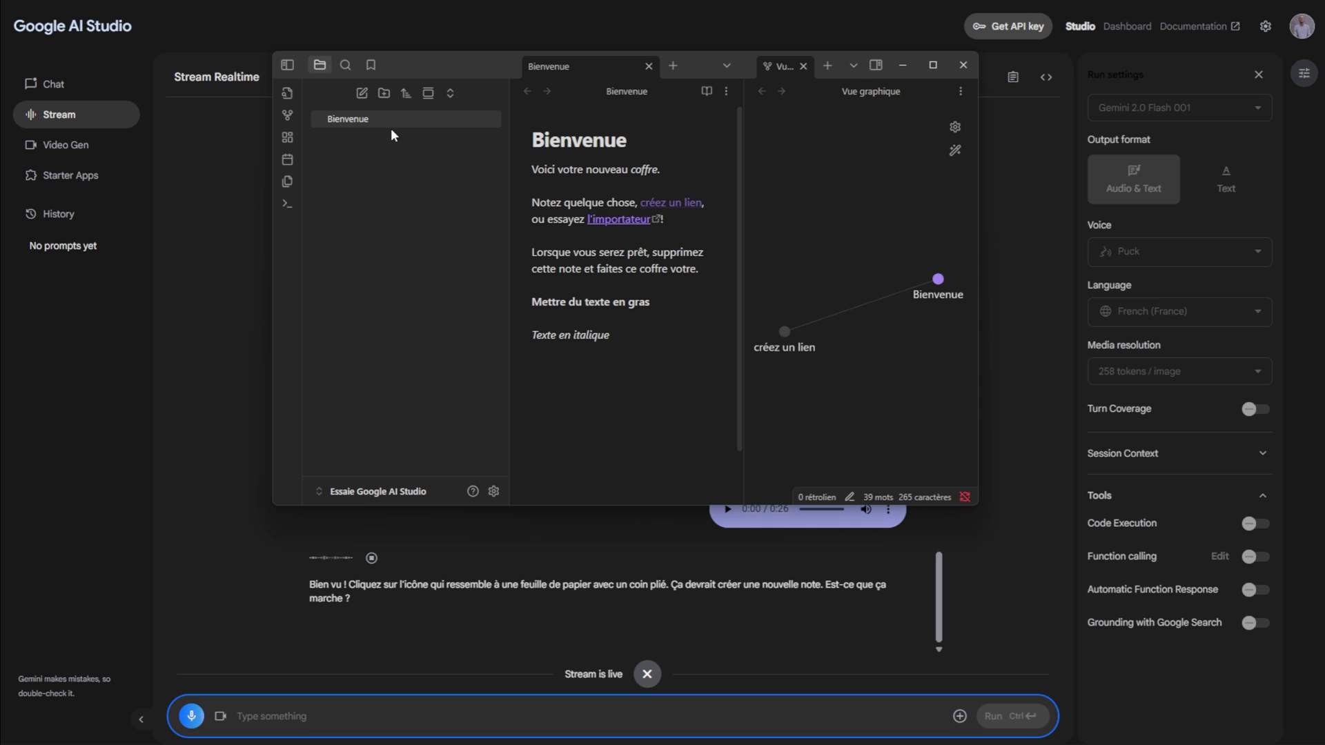
Create a new note in the vault titled "Note Créée avec Google AI".
{"action": "left_click", "coordinate": [362, 92]}
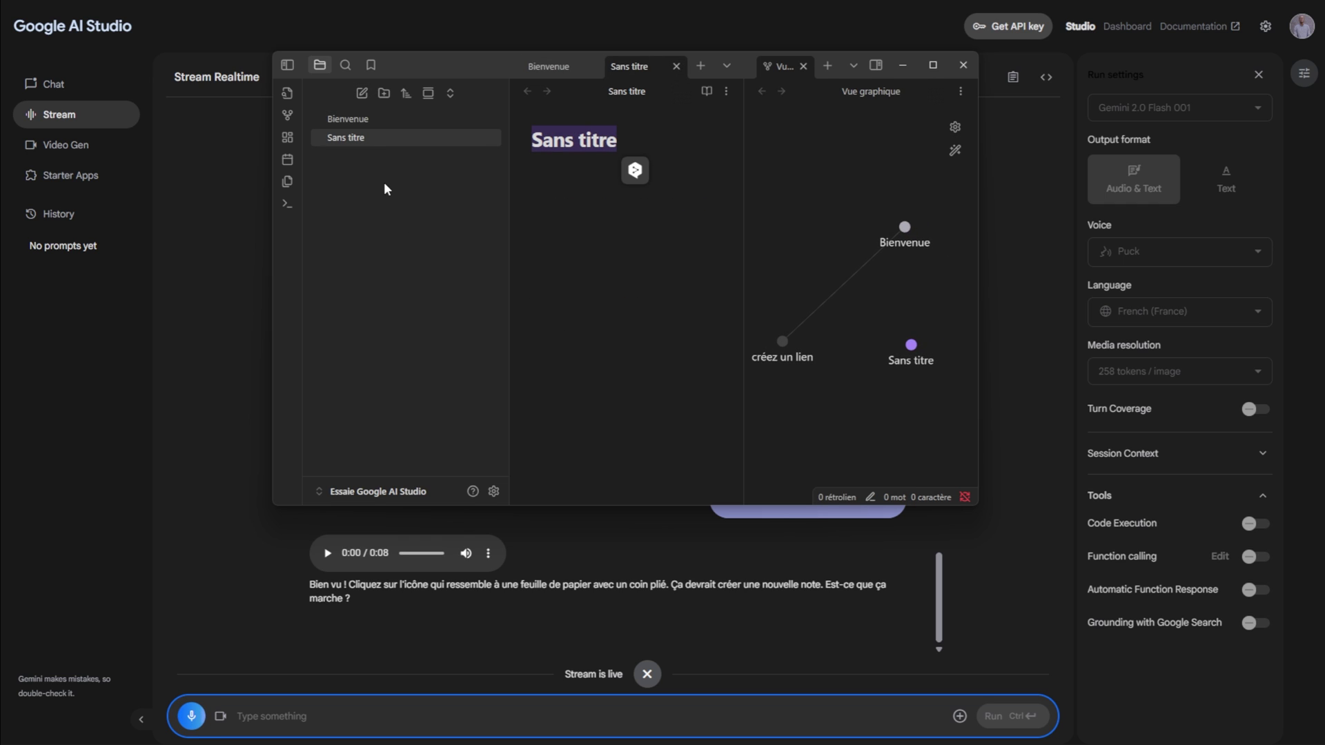
{"action": "type", "text": "No"}
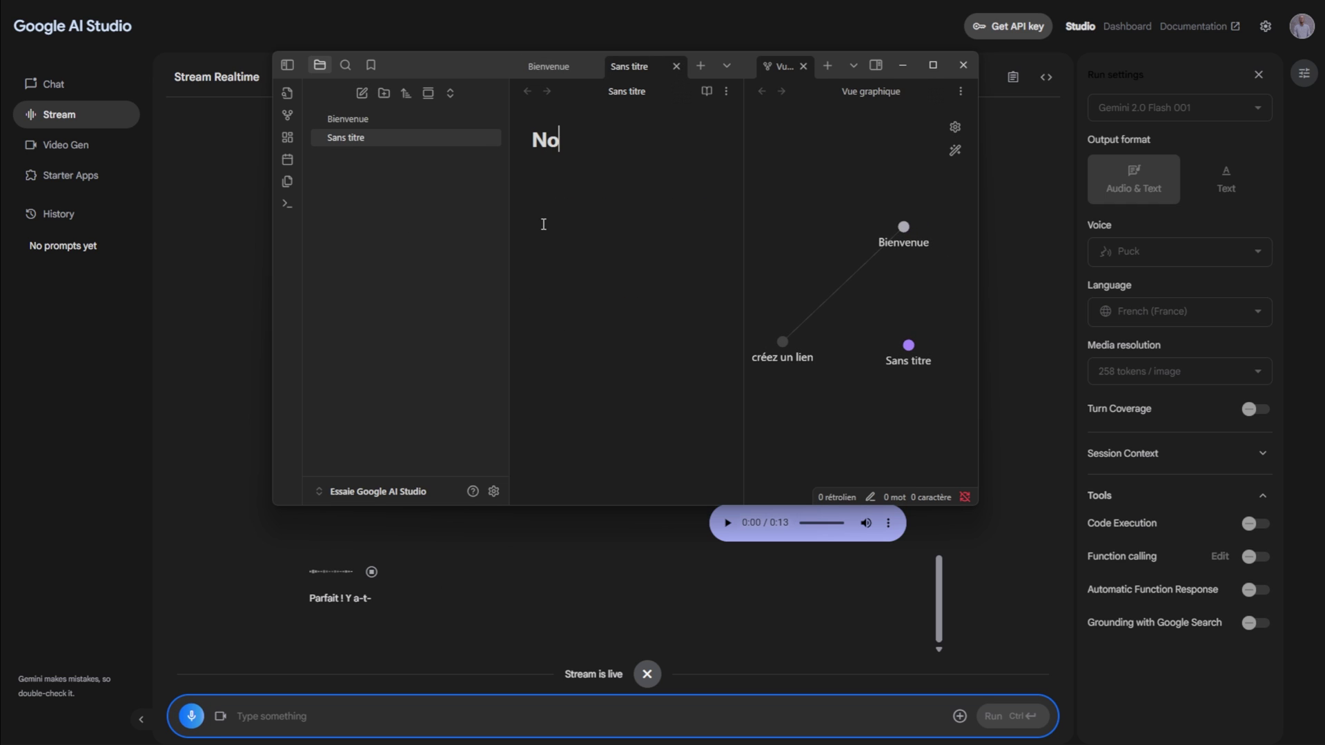
{"action": "type", "text": "te Créée avec Google AI"}
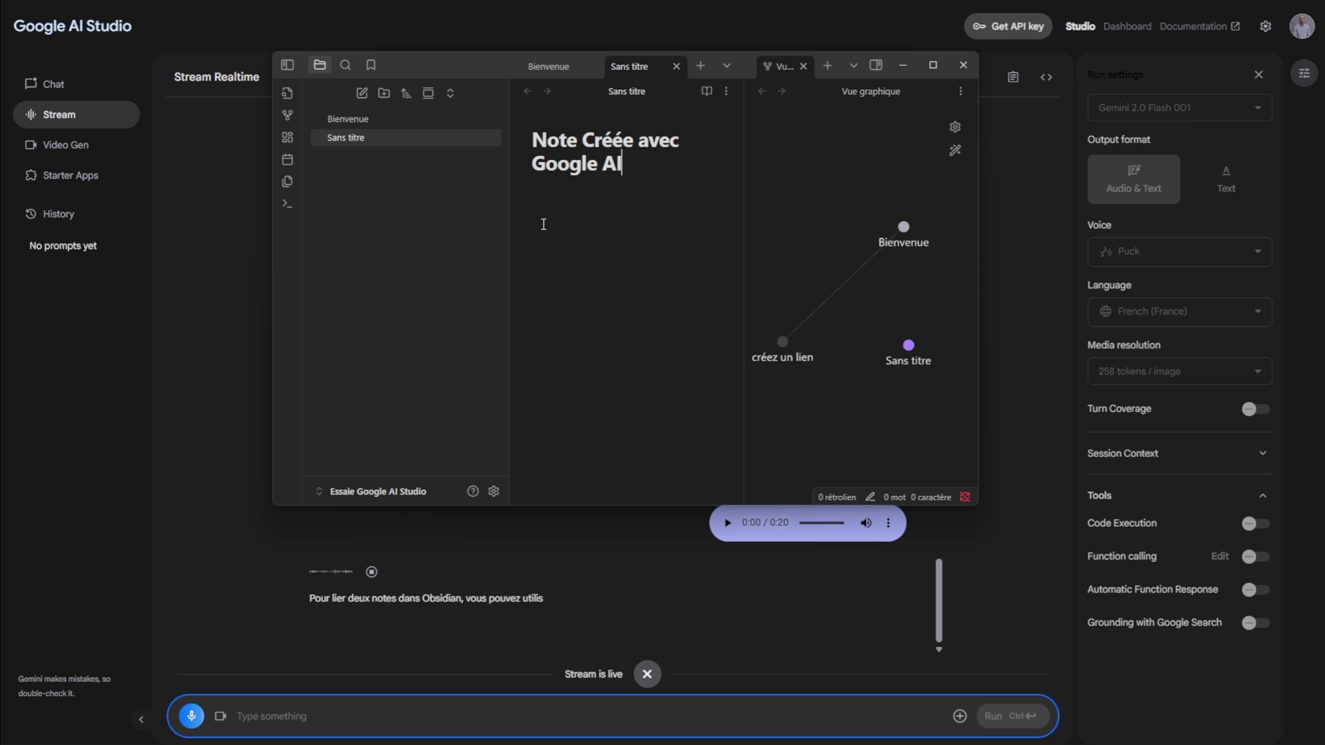
{"action": "key", "text": "Return"}
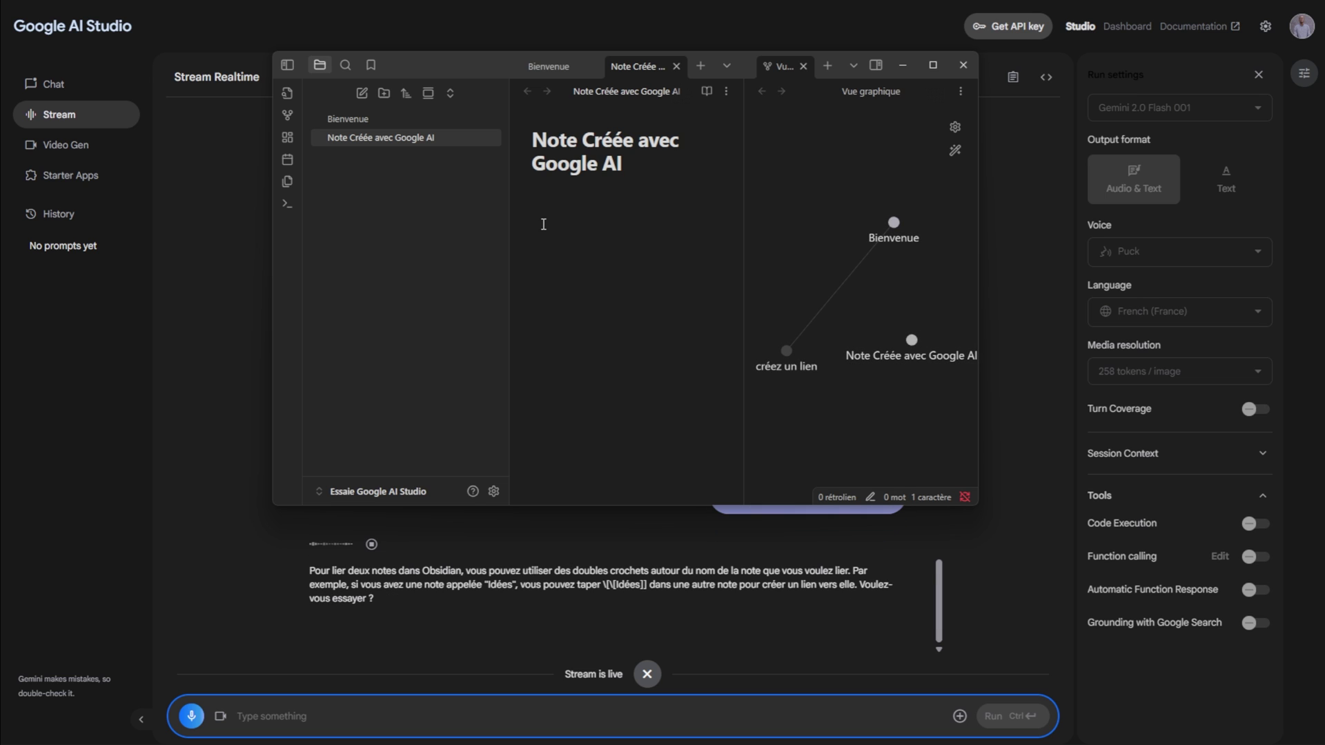
Write "Pour lier la note" in the new note's body, followed by an internal link to the Bienvenue note.
{"action": "type", "text": "Pour lier "}
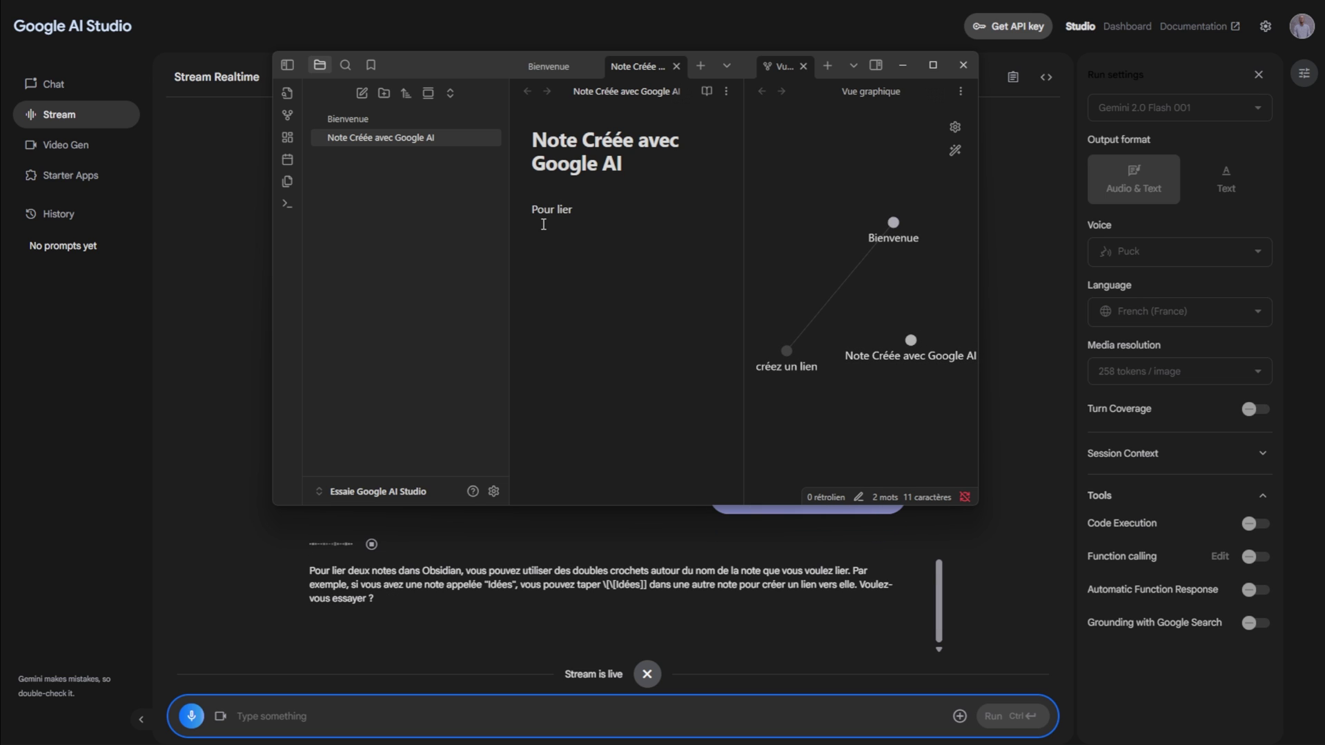
{"action": "type", "text": "la note ^b"}
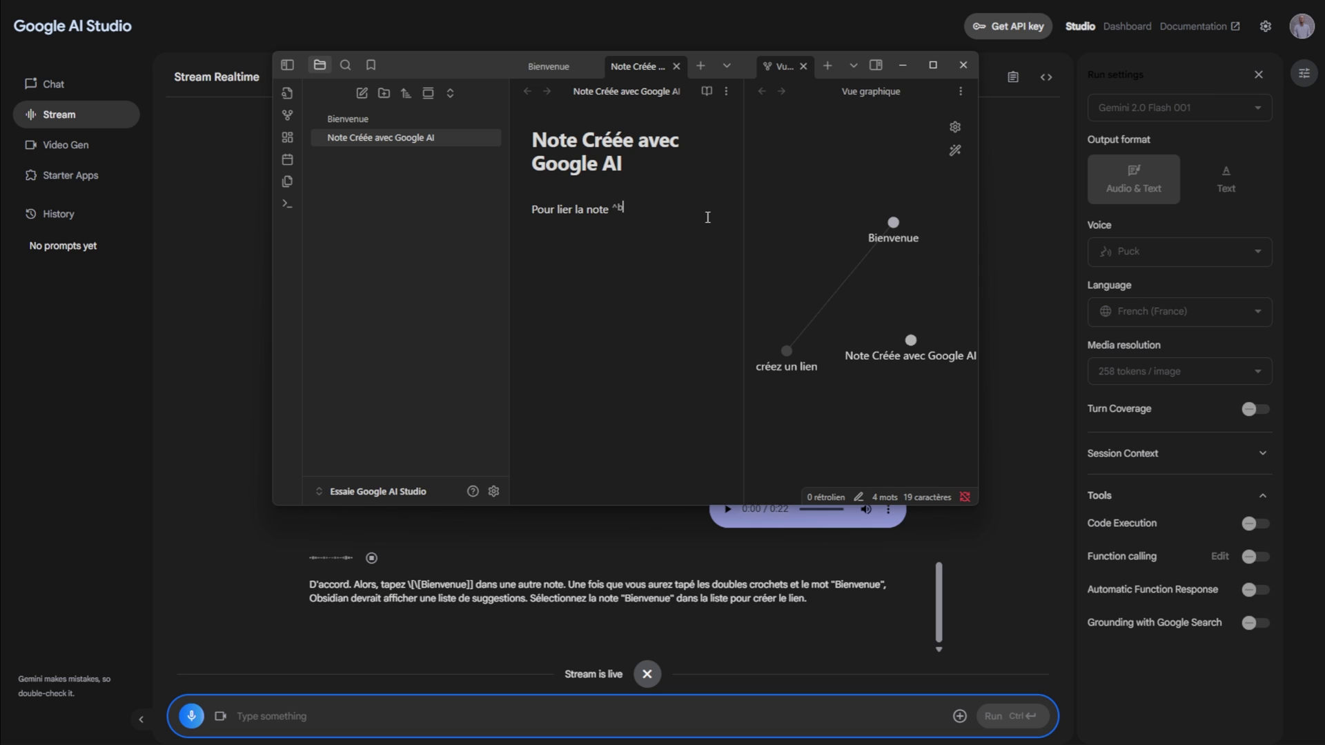
{"action": "type", "text": "Bien"}
{"action": "key", "text": "BackSpace"}
{"action": "type", "text": "[[bienvenu"}
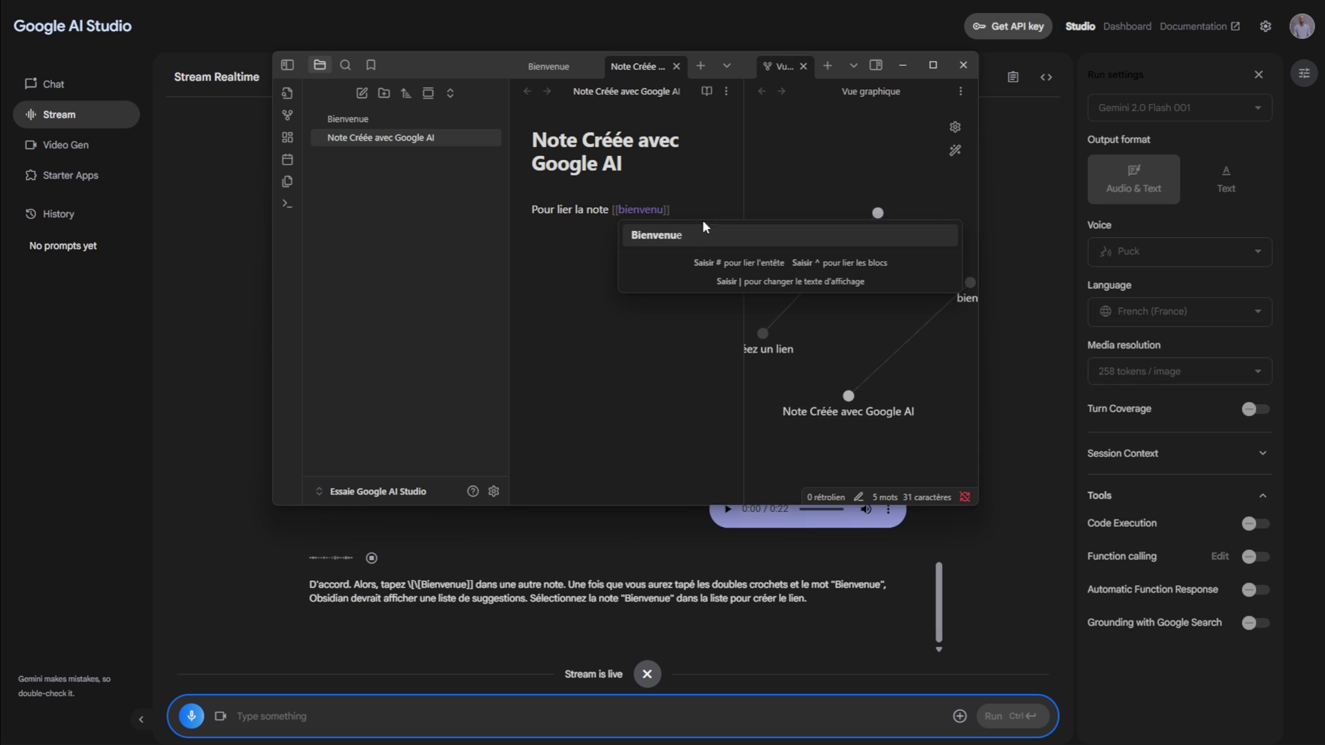
{"action": "key", "text": "Return"}
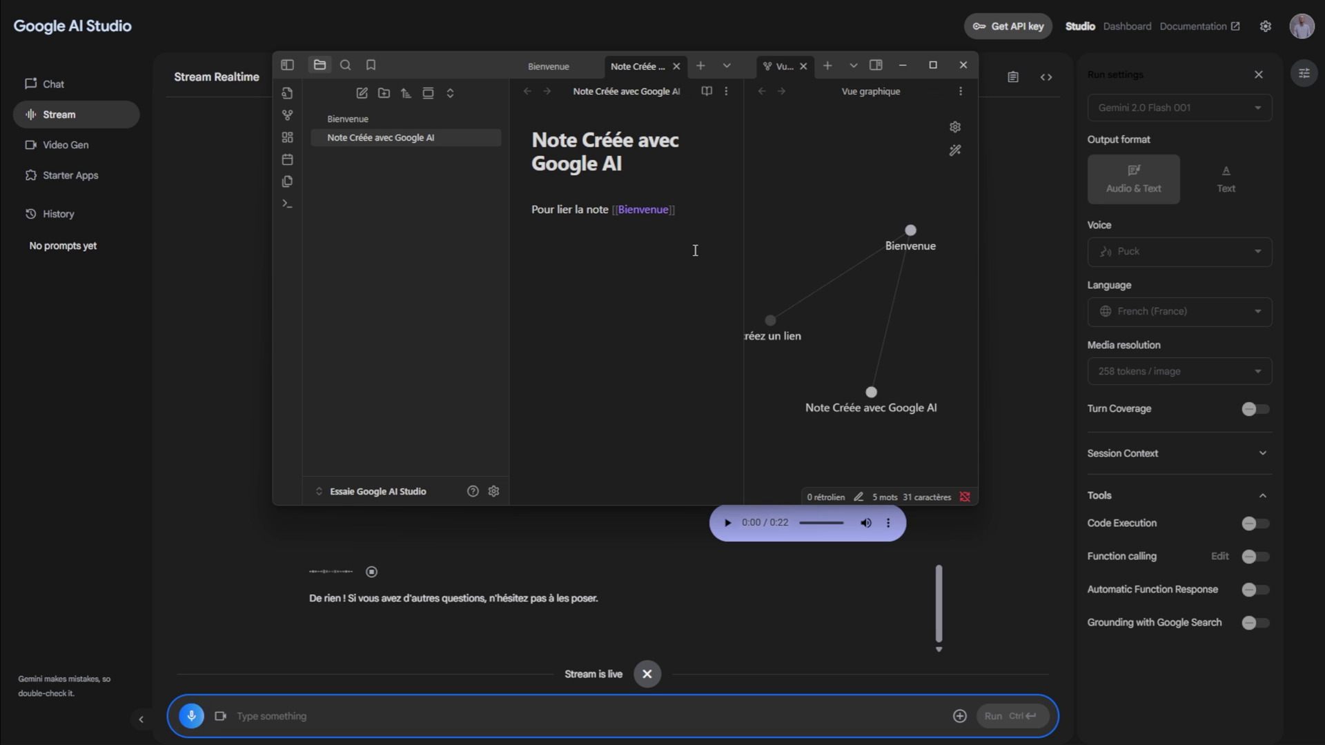
{"action": "key", "text": "Return"}
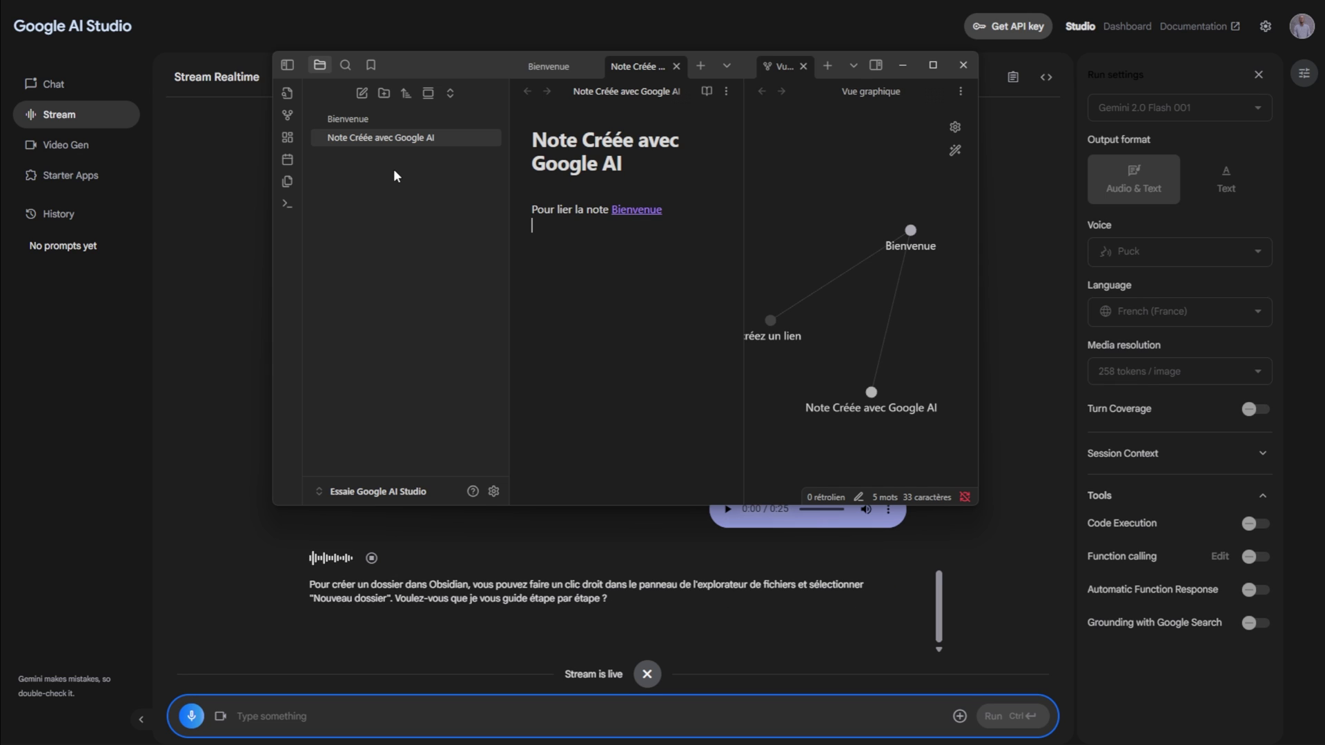
Create a new folder in the vault's file explorer and name it "Dossier Google AI".
{"action": "right_click", "coordinate": [372, 172]}
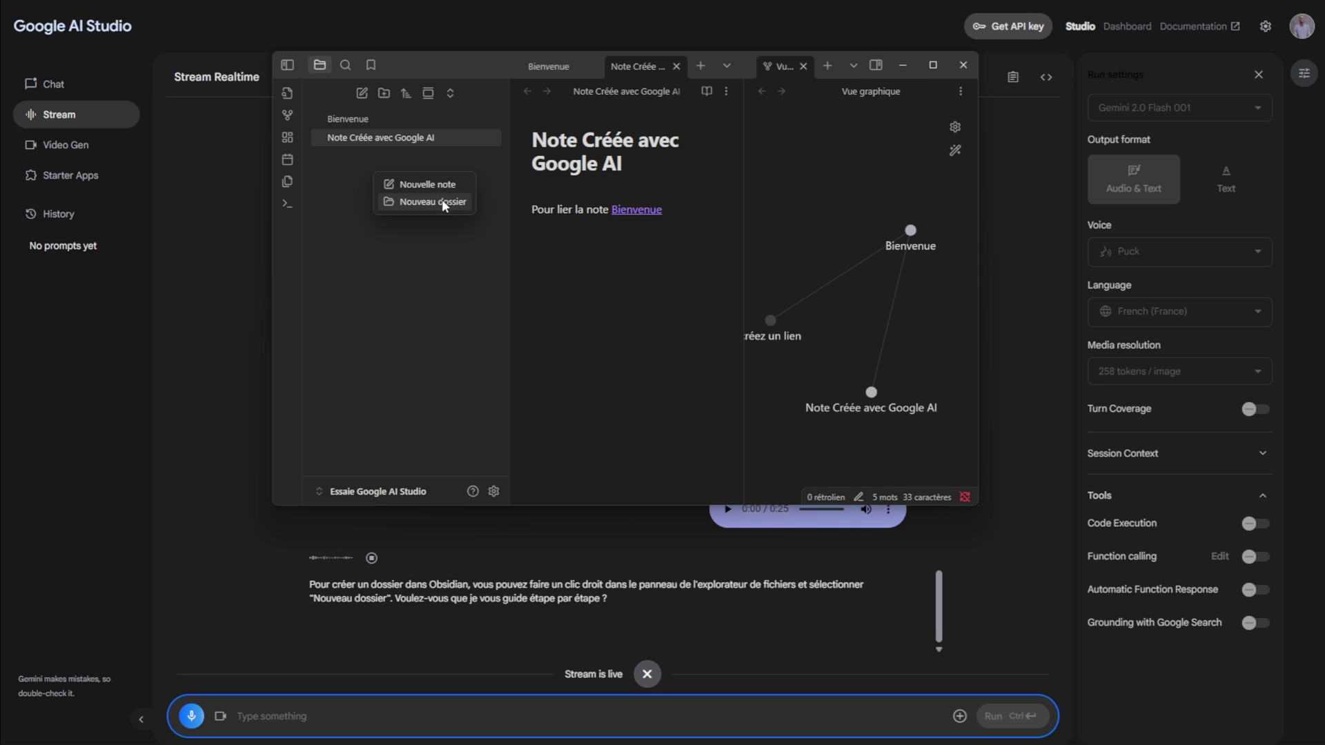
{"action": "left_click", "coordinate": [383, 234]}
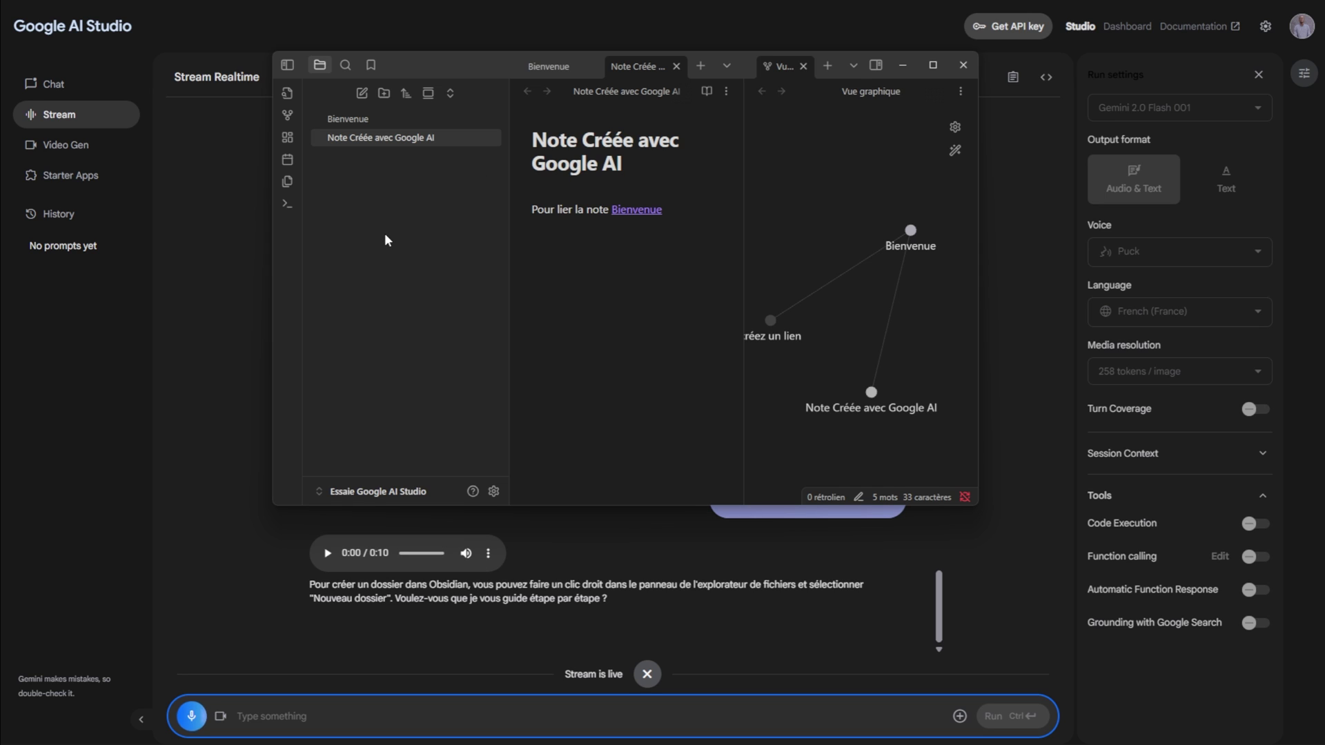
{"action": "right_click", "coordinate": [366, 191]}
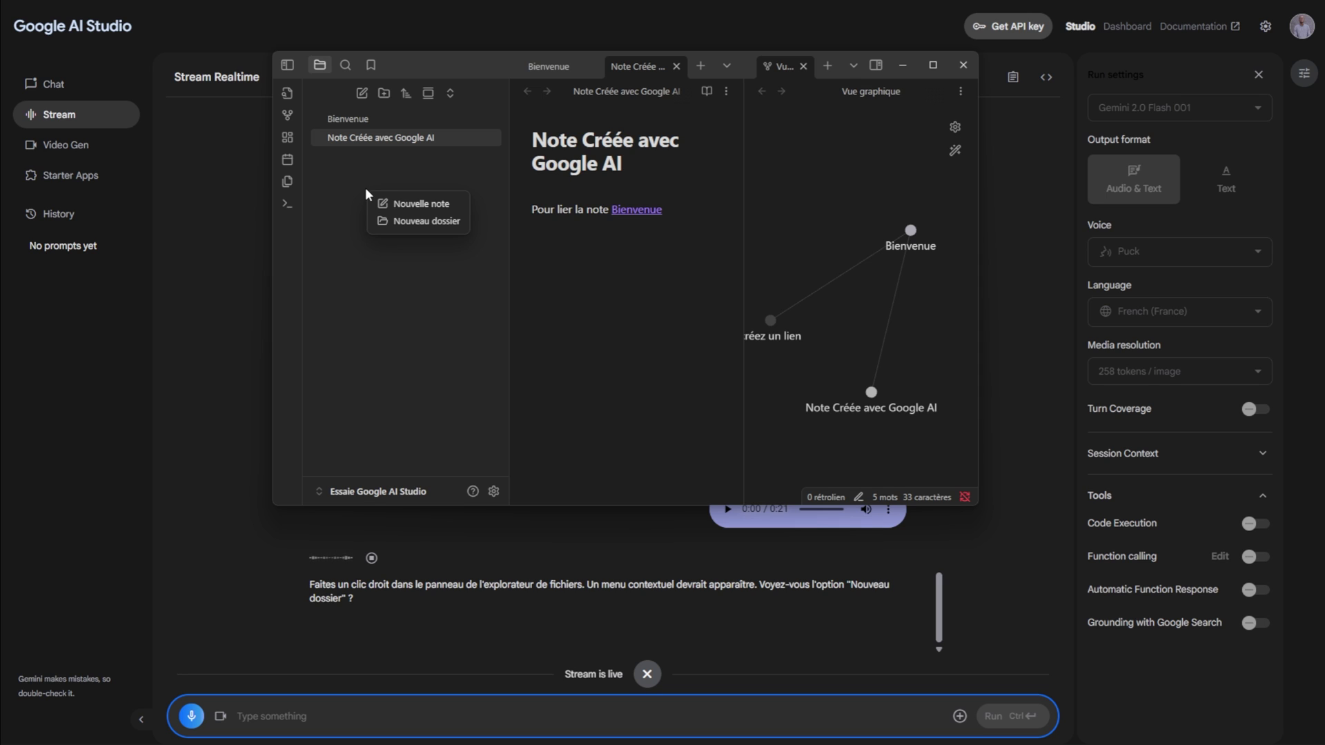
{"action": "left_click", "coordinate": [413, 220]}
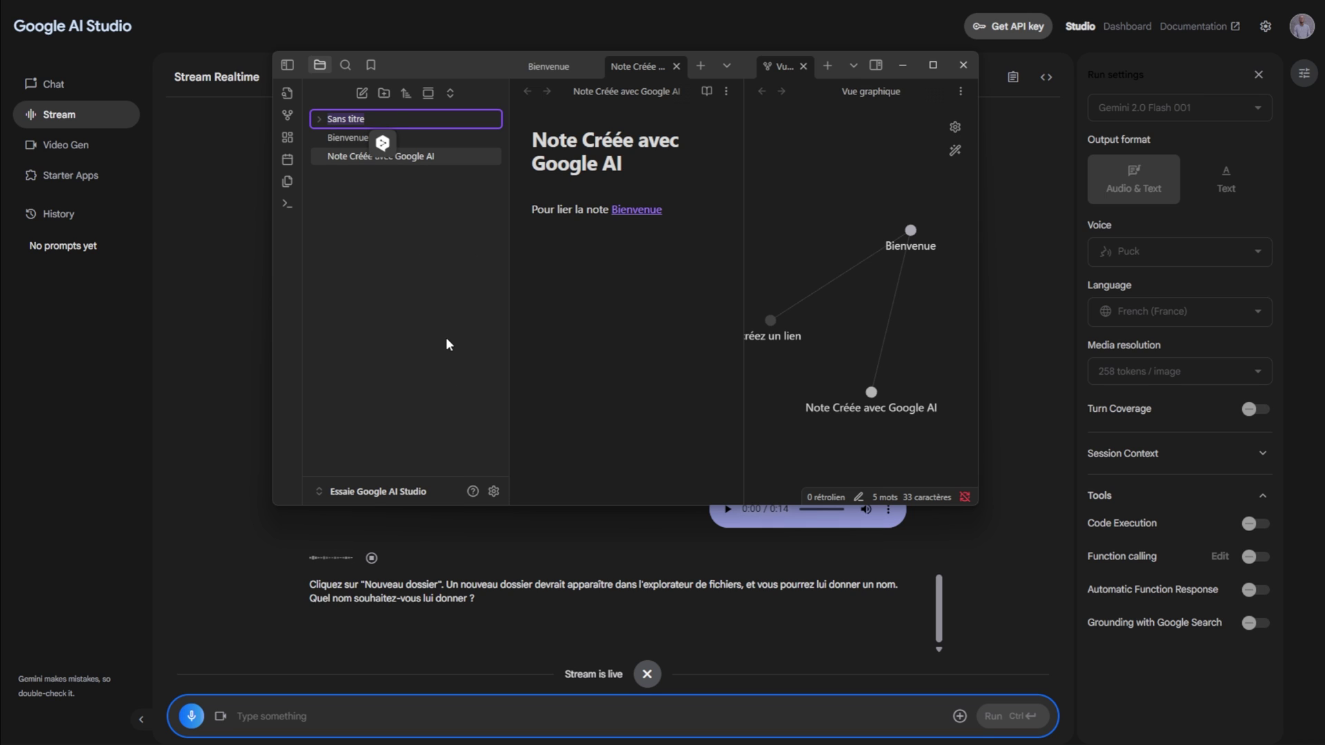
{"action": "type", "text": "Dossi"}
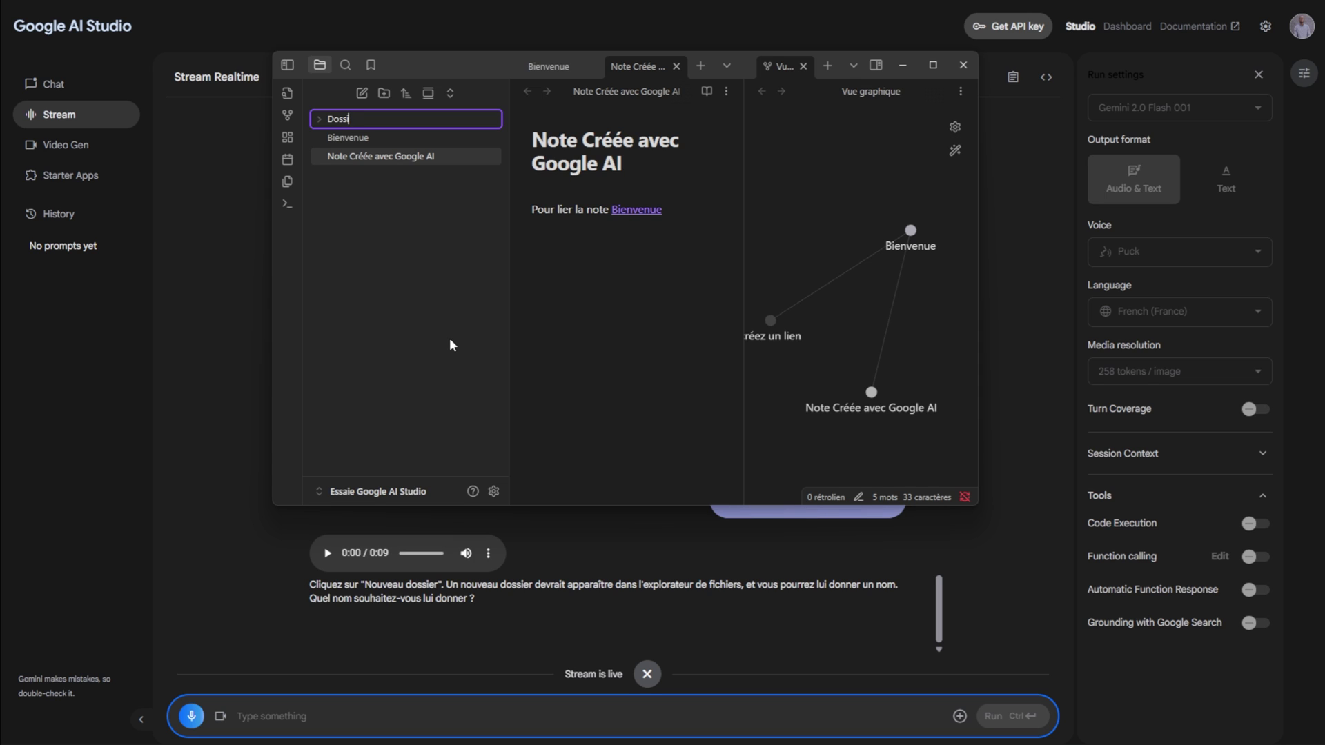
{"action": "type", "text": "er Google AI"}
{"action": "key", "text": "Return"}
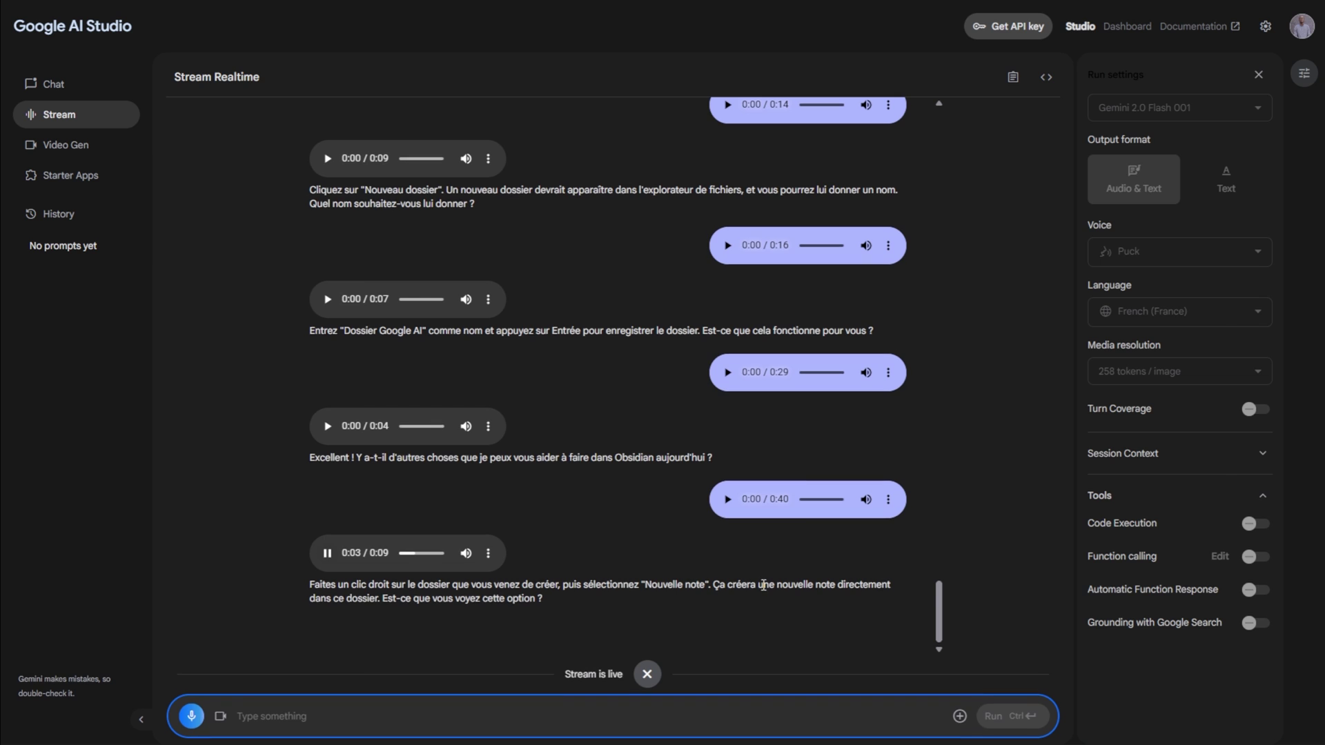
Switch back to Obsidian, create a new note inside the "Dossier Google AI" folder, and expand that folder.
{"action": "key", "text": "alt+Tab"}
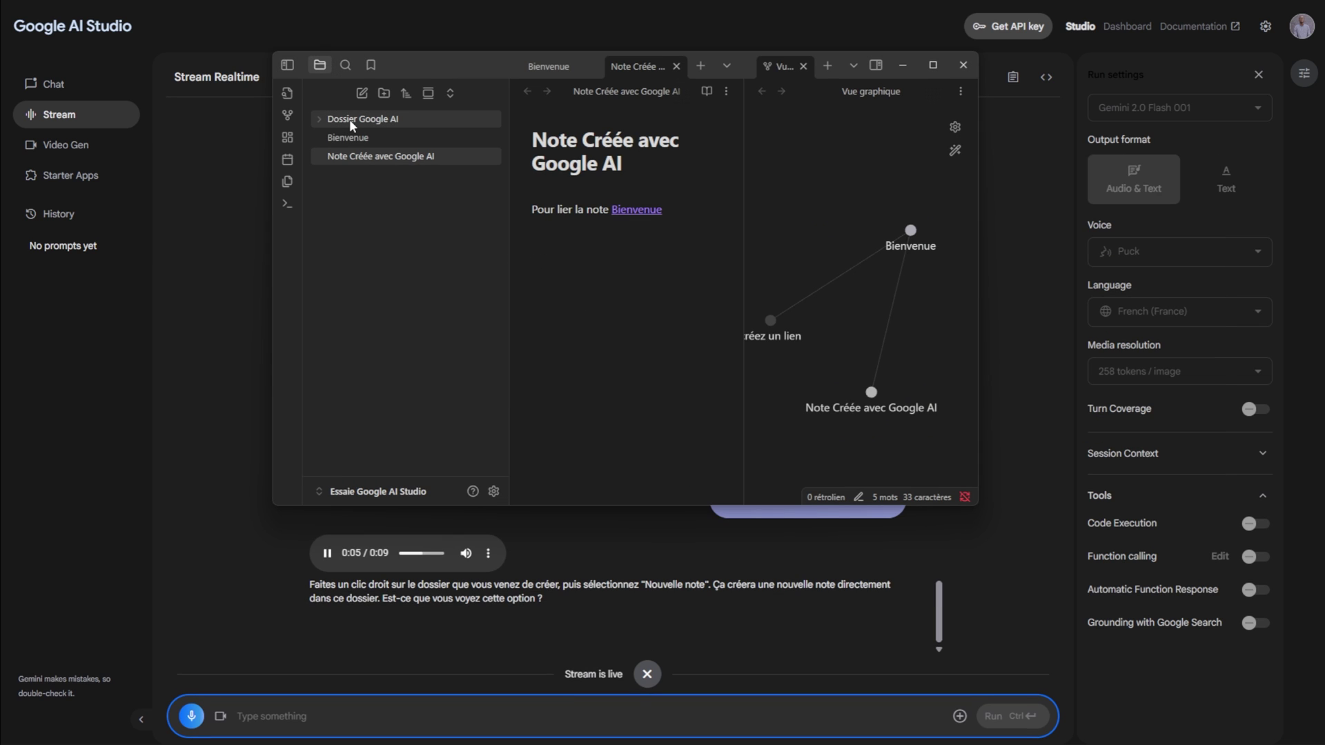
{"action": "right_click", "coordinate": [349, 118]}
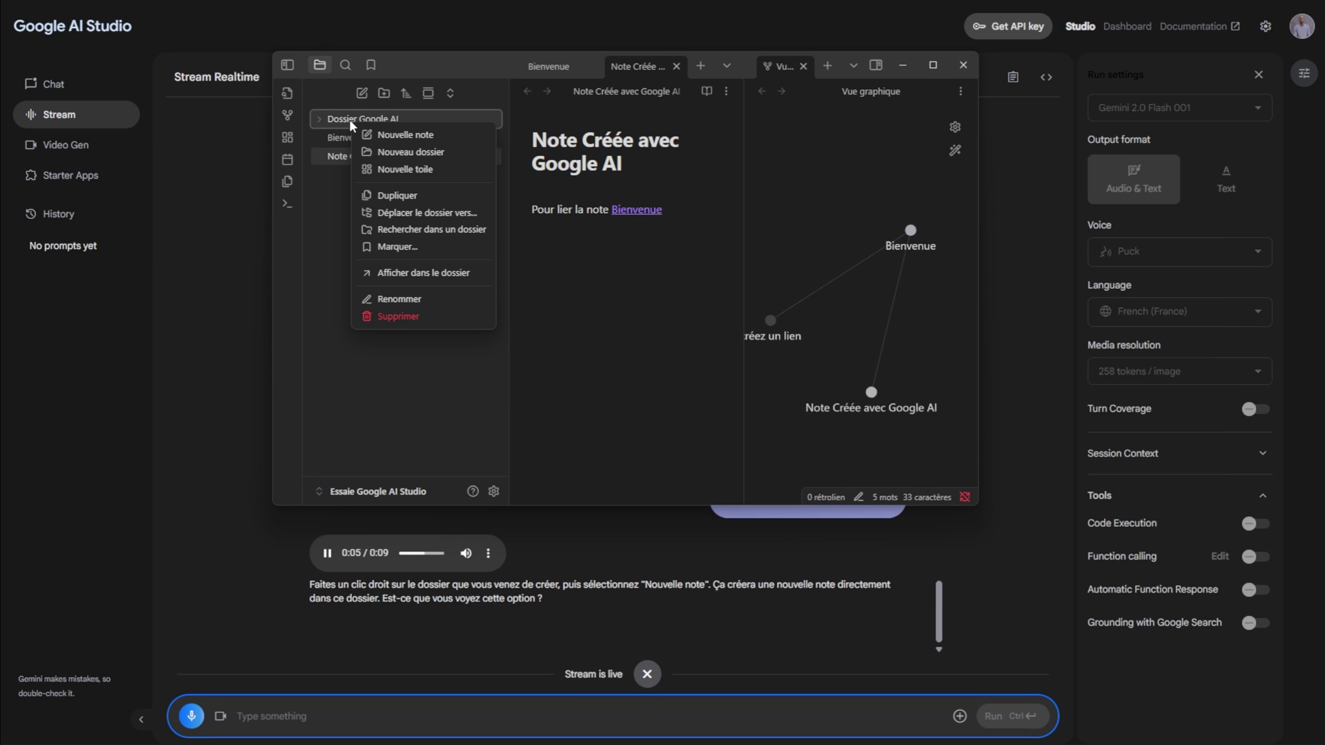
{"action": "left_click", "coordinate": [391, 138]}
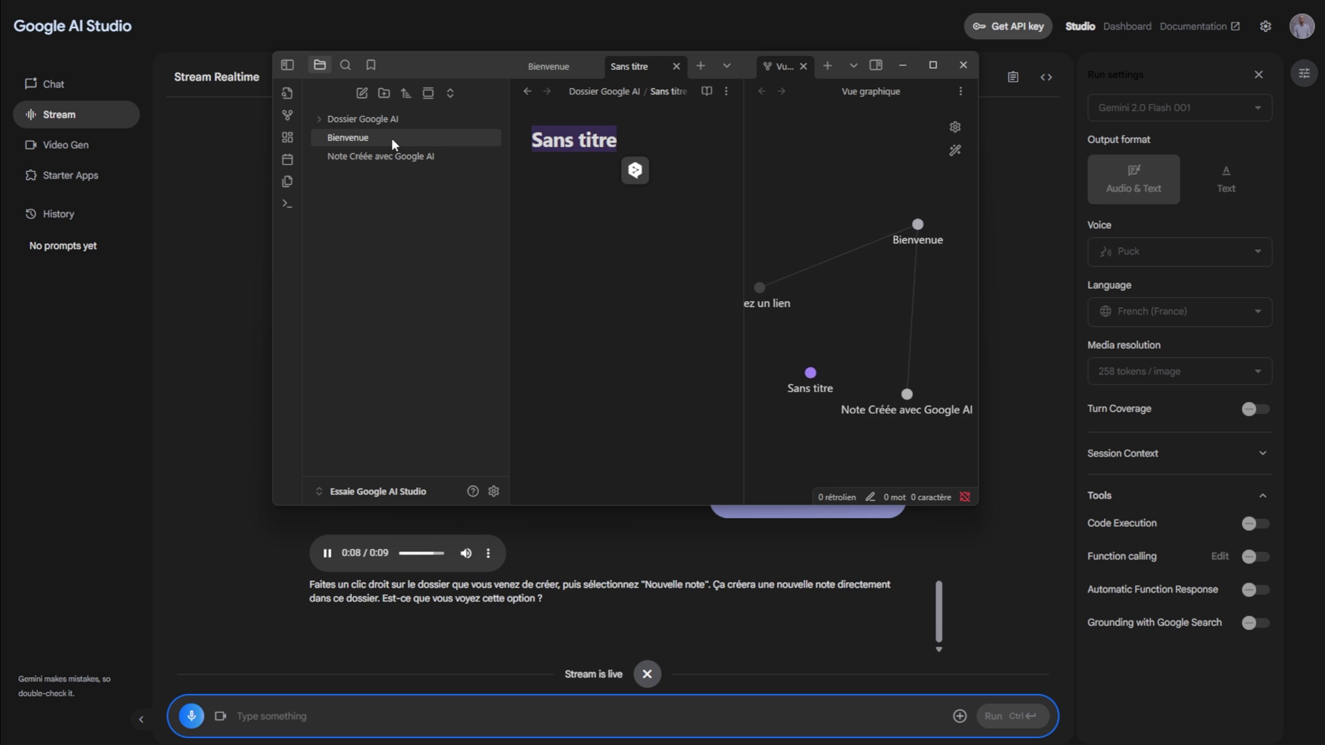
{"action": "left_click", "coordinate": [319, 118]}
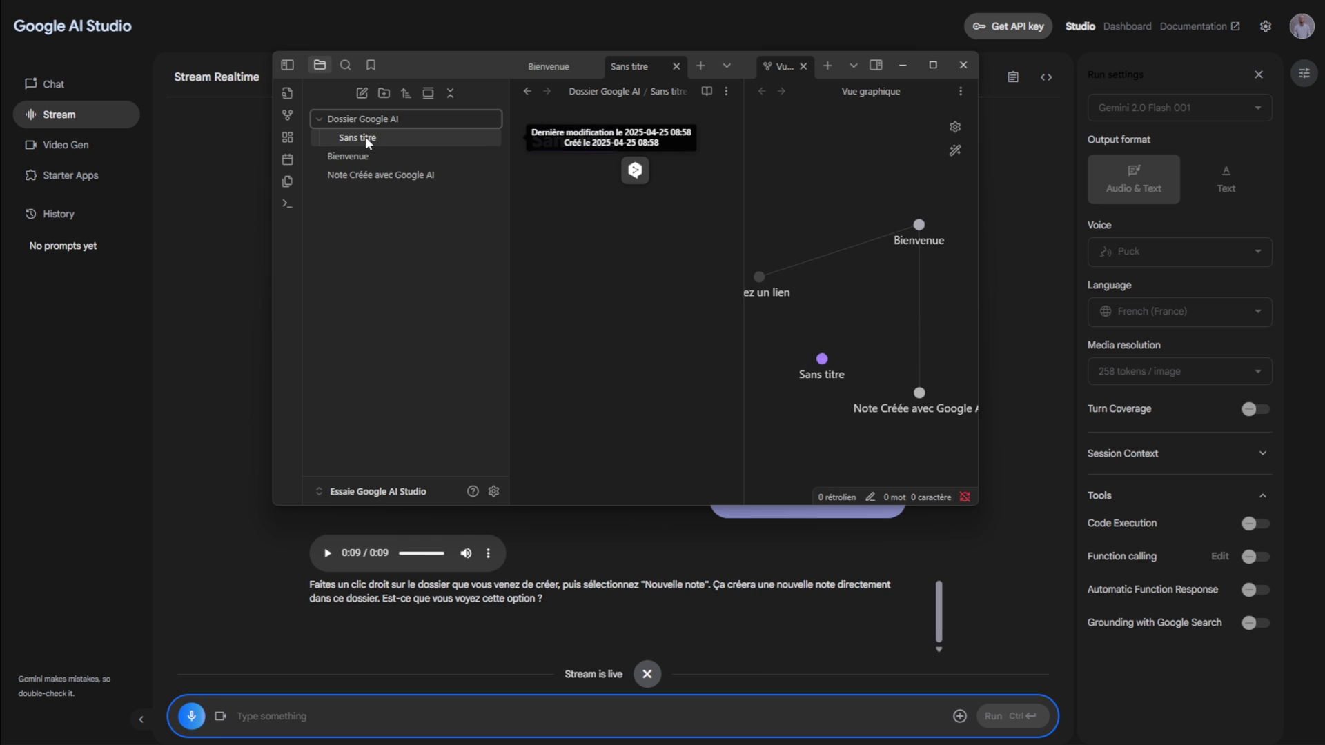
Title the new note "Nouvelle note dans un dossier" and close the graph view beside it.
{"action": "type", "text": "Nouvelle "}
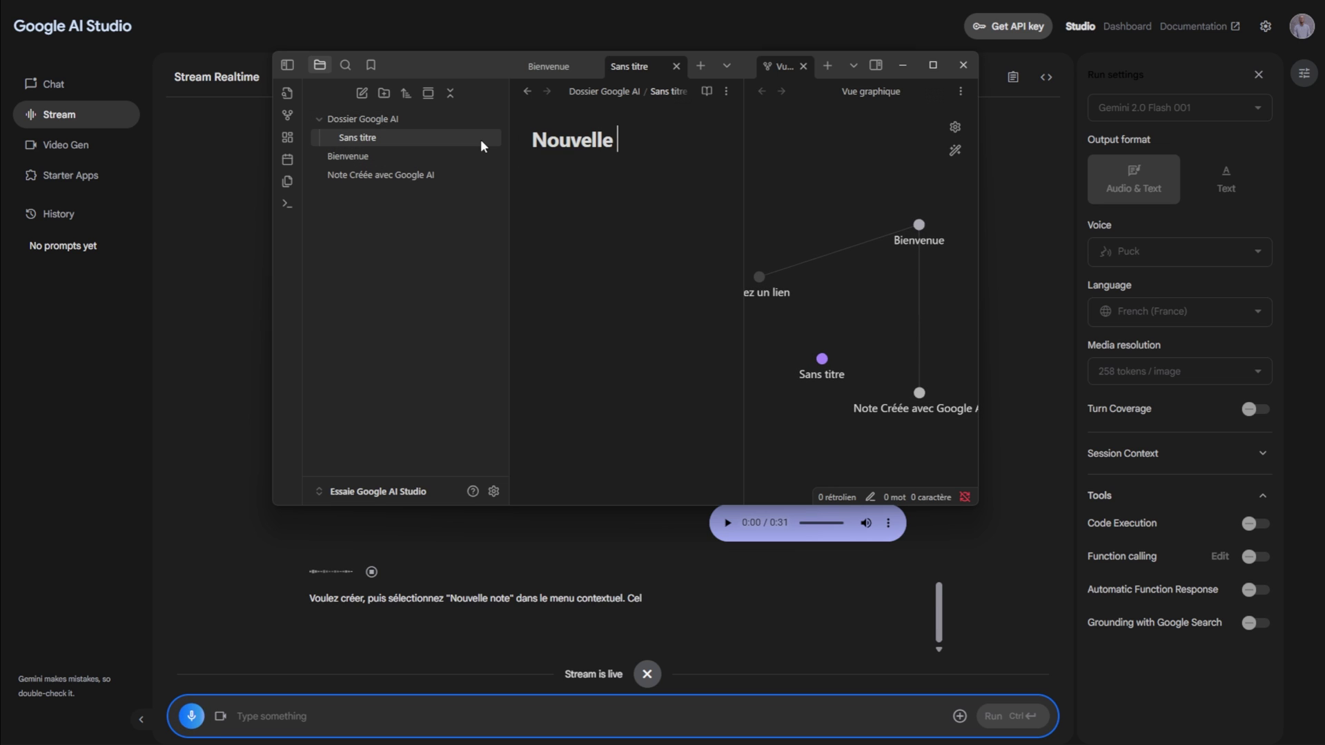
{"action": "type", "text": "note dqns"}
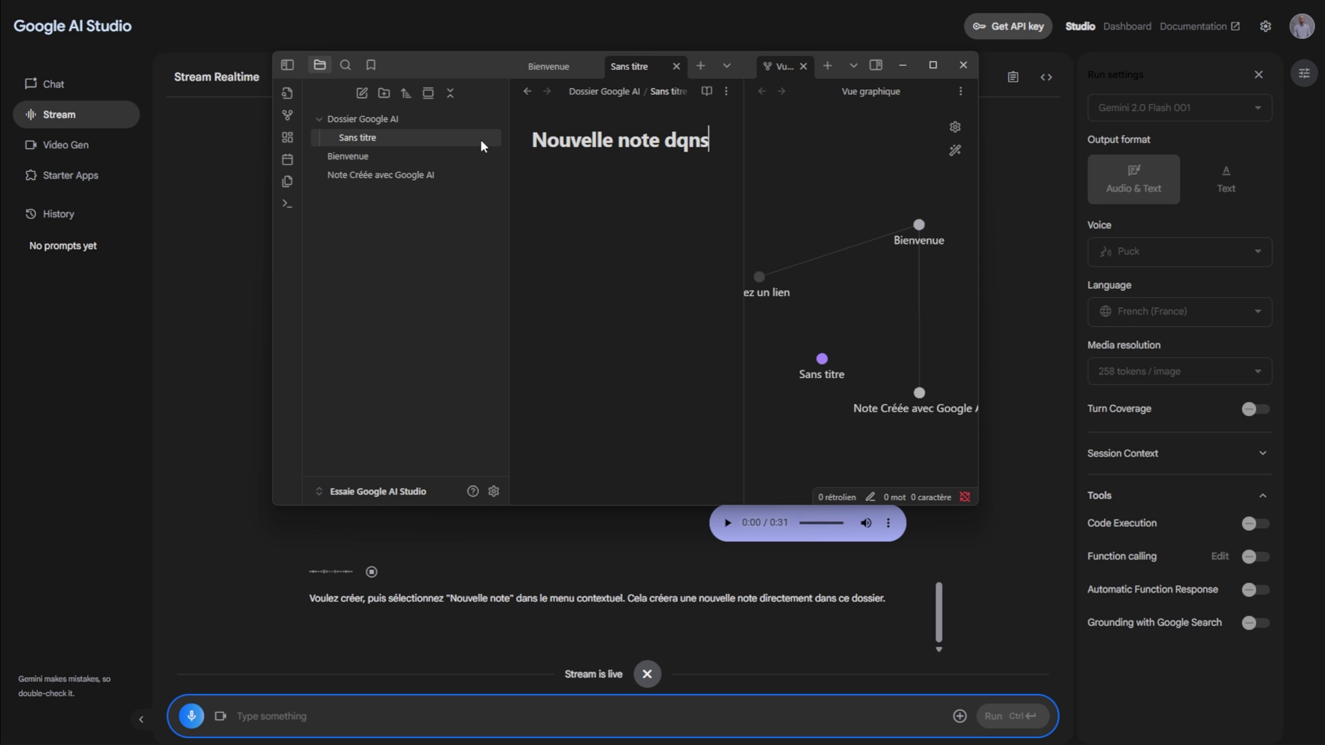
{"action": "key", "text": "BackSpace"}
{"action": "key", "text": "BackSpace"}
{"action": "key", "text": "BackSpace"}
{"action": "type", "text": "ans"}
{"action": "left_click", "coordinate": [803, 66]}
{"action": "type", "text": "un dossier"}
{"action": "key", "text": "Return"}
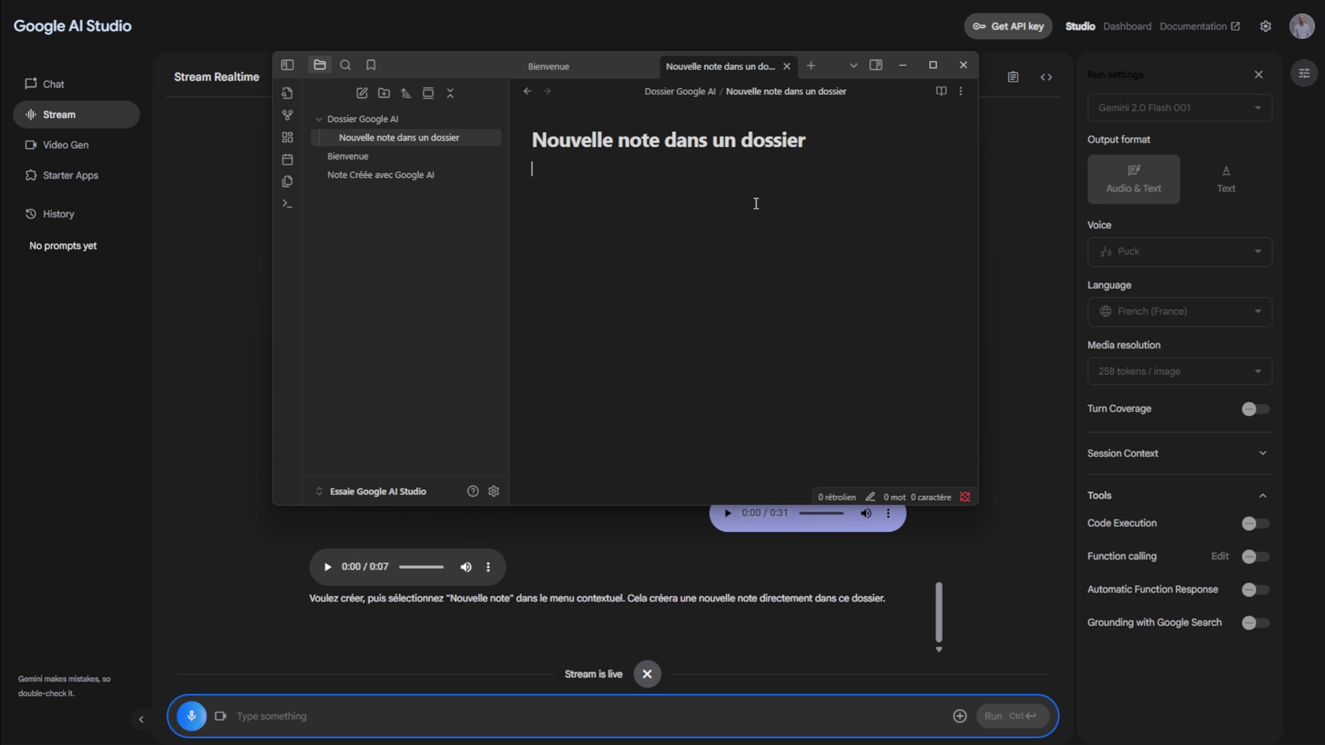
Insert an internal link to "Note Créée avec Google AI" in the note's body and open the vault's graph view.
{"action": "type", "text": "[["}
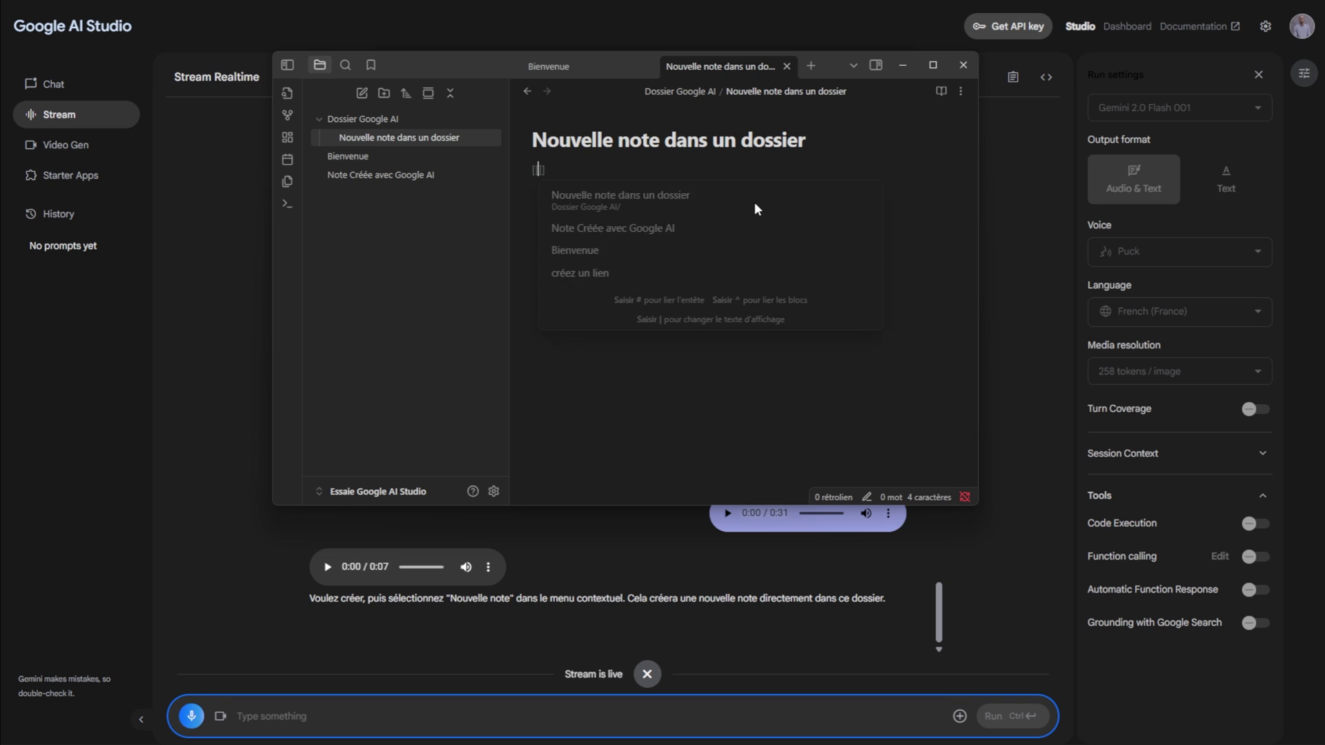
{"action": "left_click", "coordinate": [752, 225]}
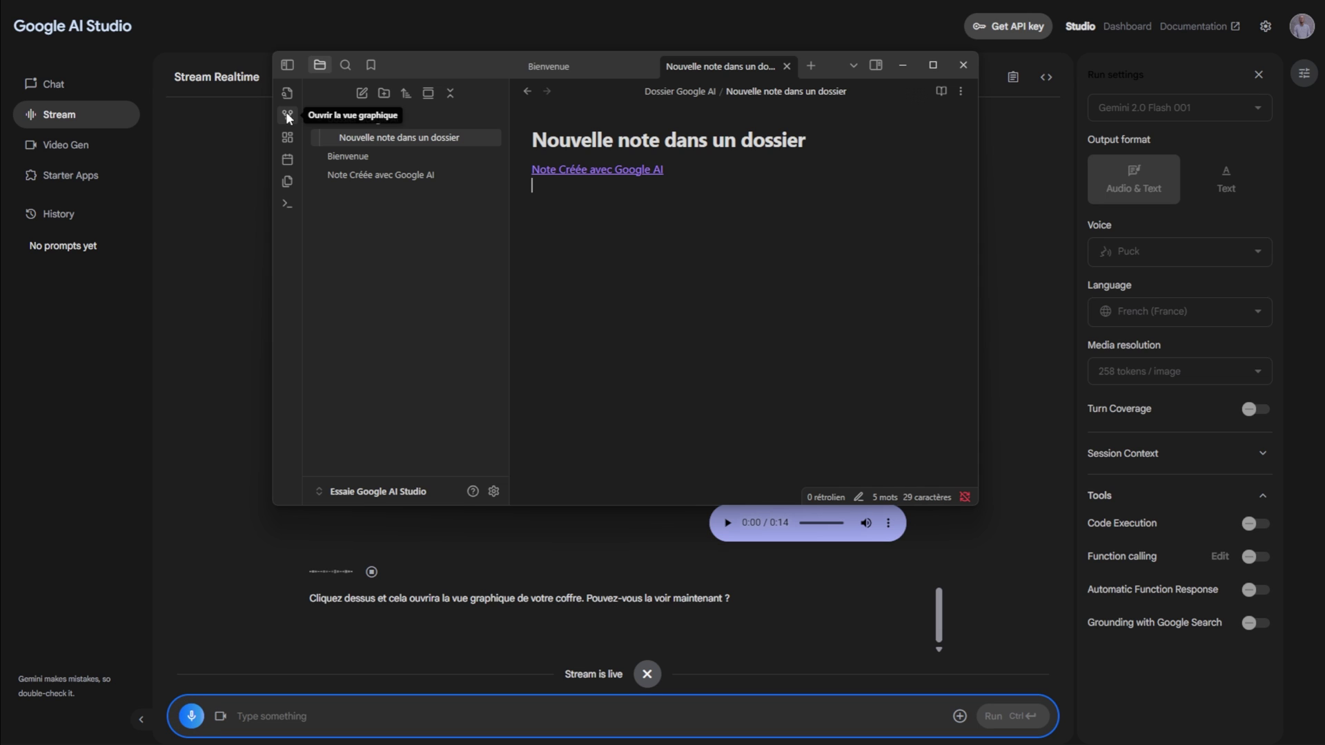
{"action": "left_click", "coordinate": [288, 115]}
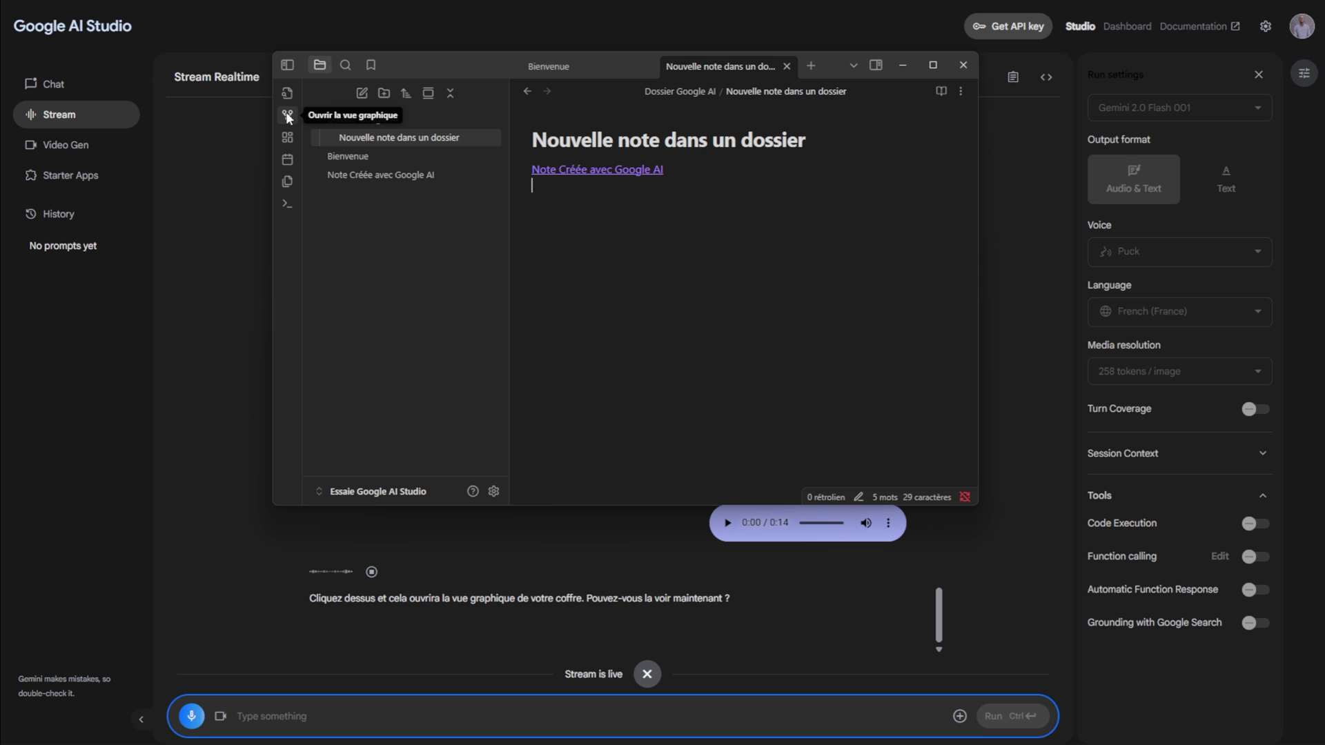